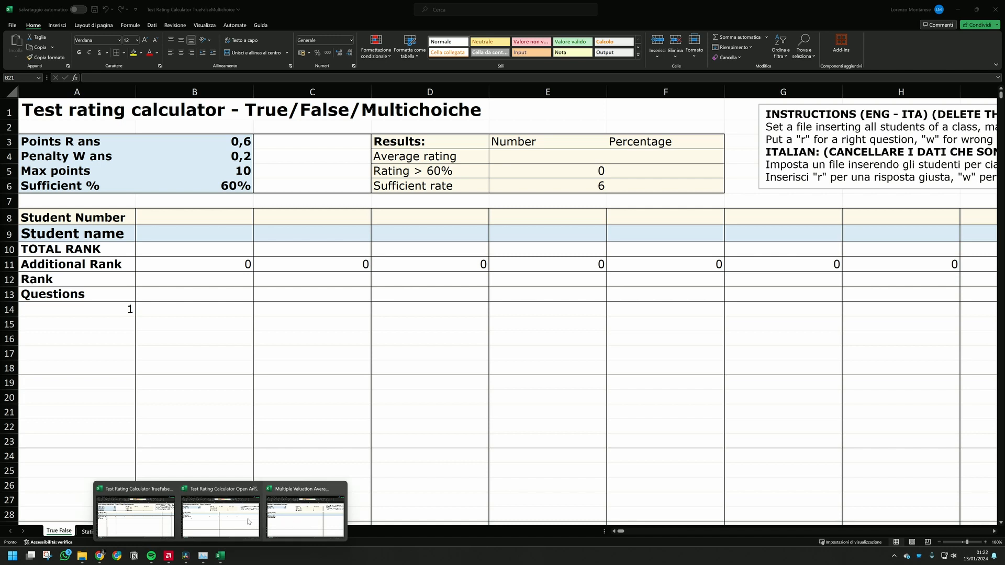
View the Open Answers and Multiple Valuation Average workbooks, ending on the True/False/Multichoice test rating workbook
left_click(233, 520)
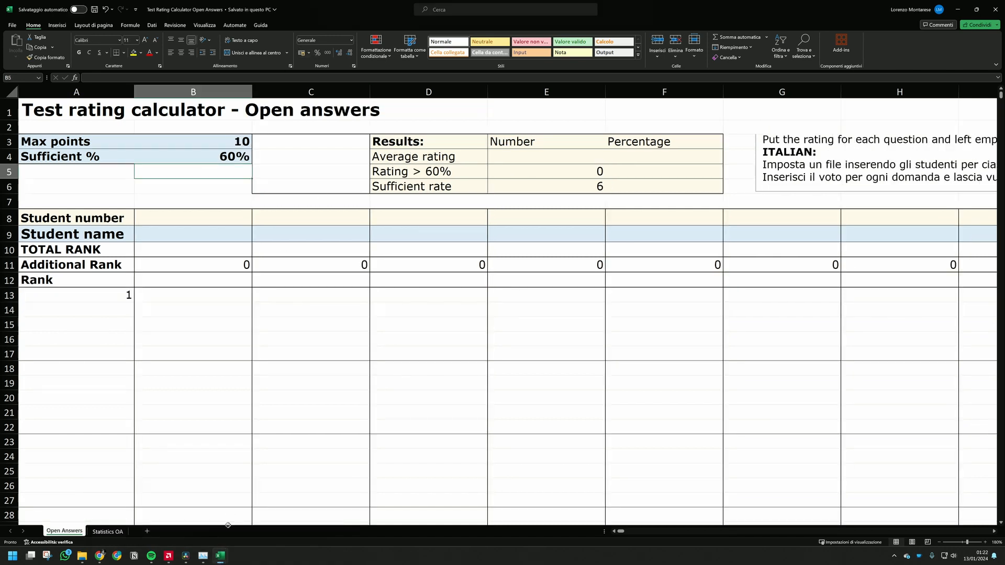
mouse_move(220, 556)
left_click(307, 511)
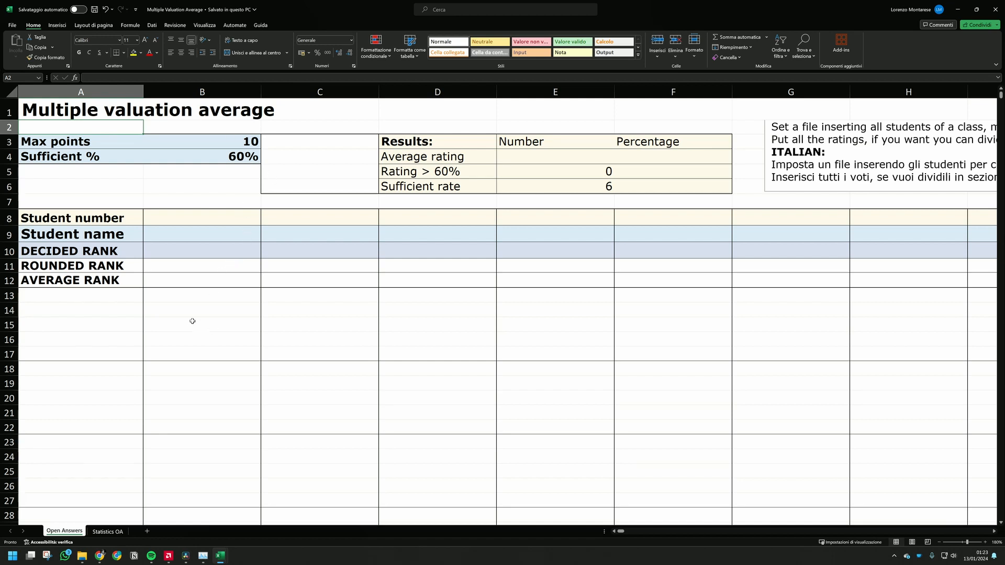
mouse_move(221, 559)
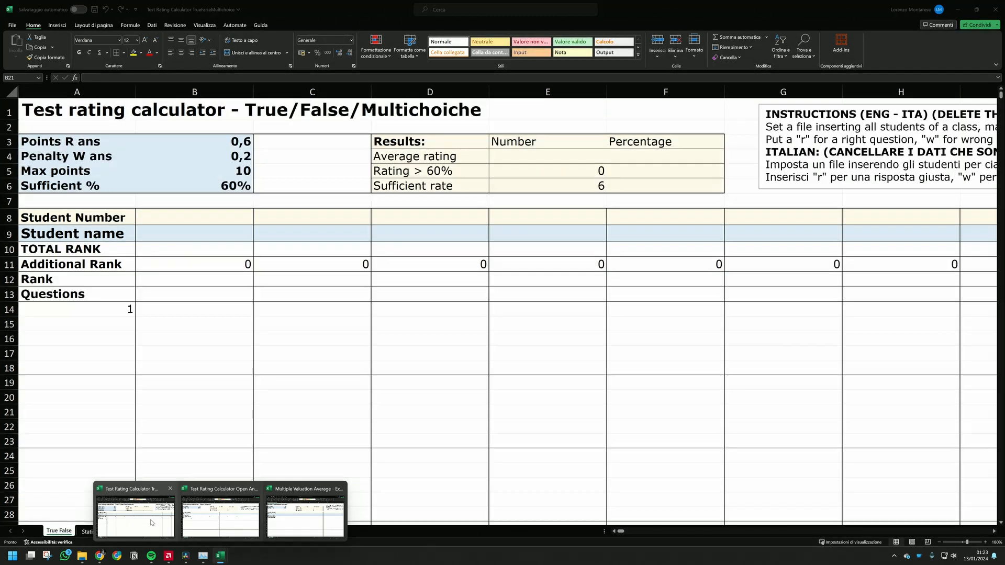
left_click(150, 522)
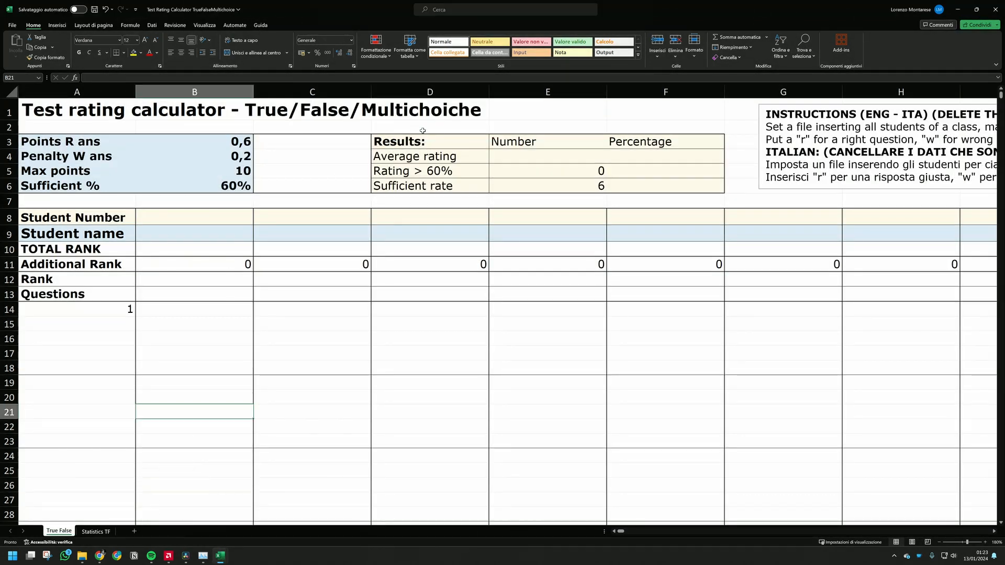
Enter the first names of four students in the Student name row, cells B9 to E9
left_click(180, 232)
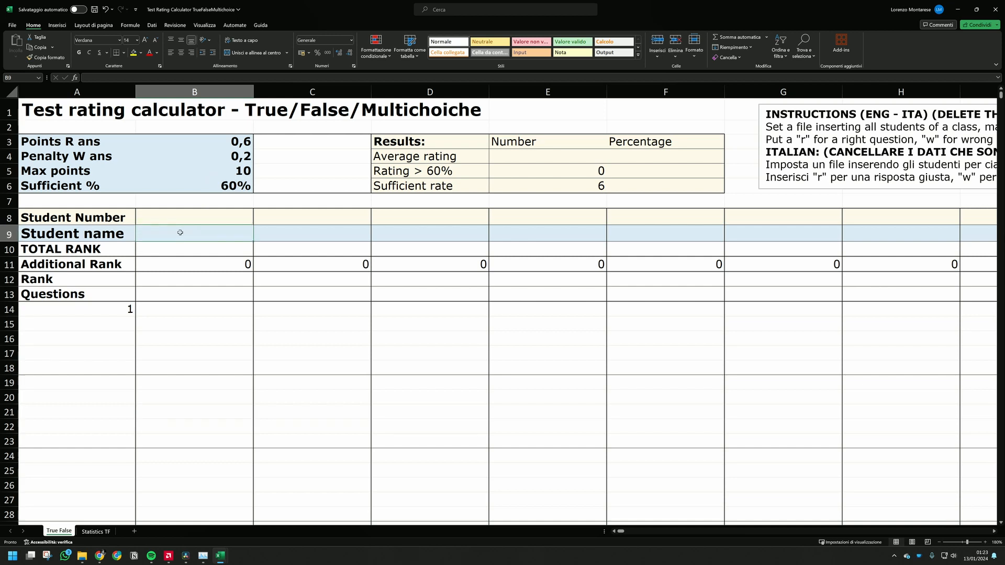
type("A")
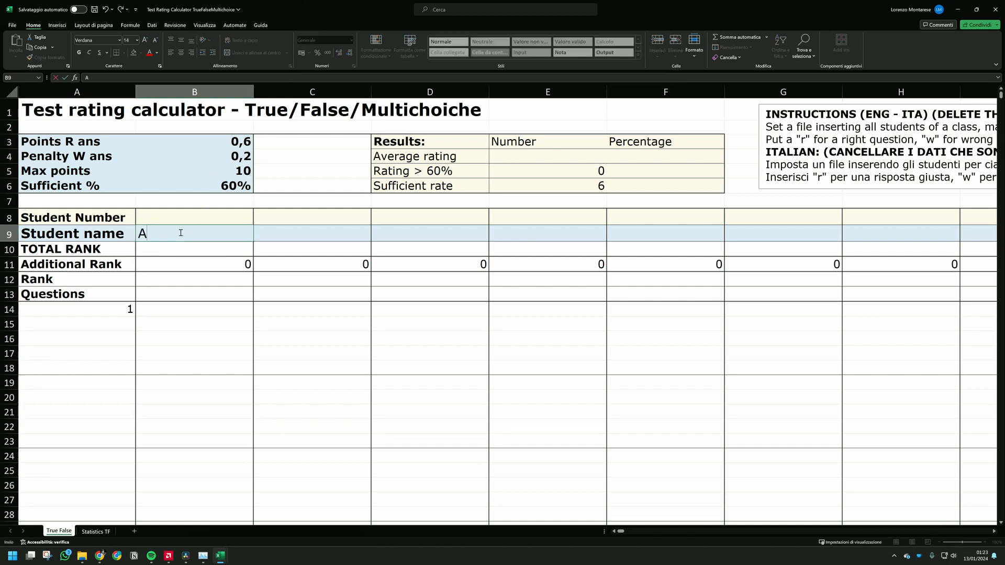
type("na")
key("Tab")
type("C")
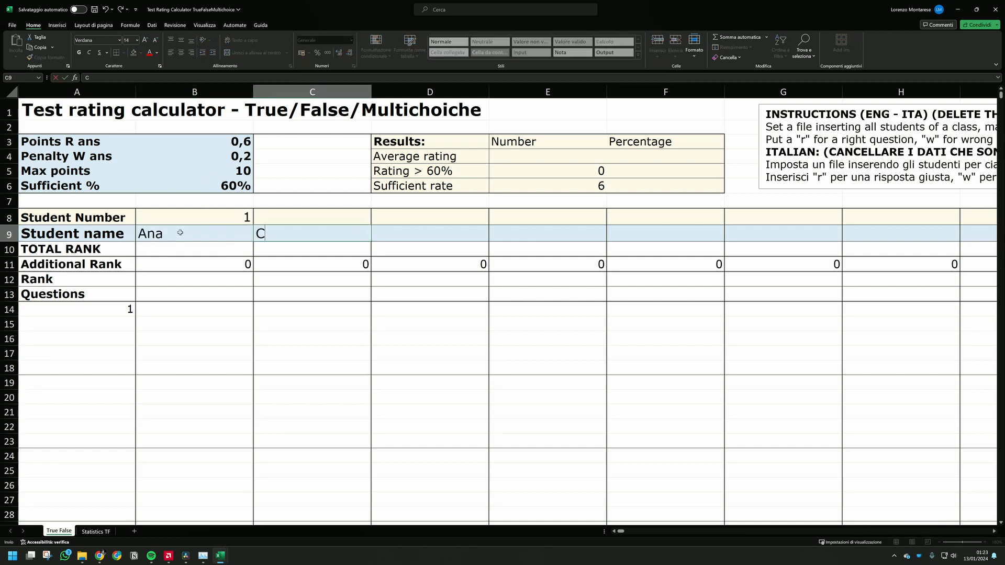
type("hiara")
key("Tab")
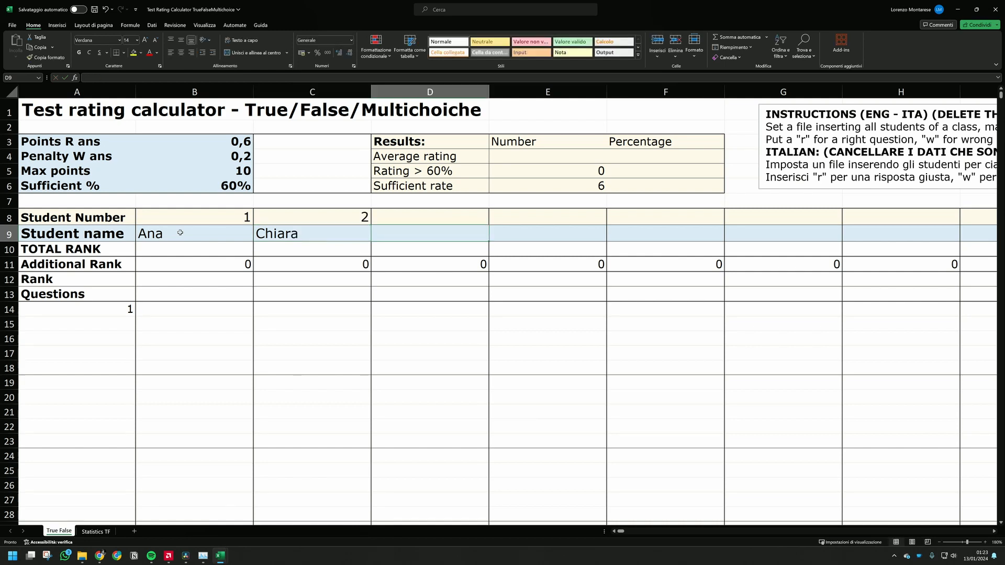
type("Mark")
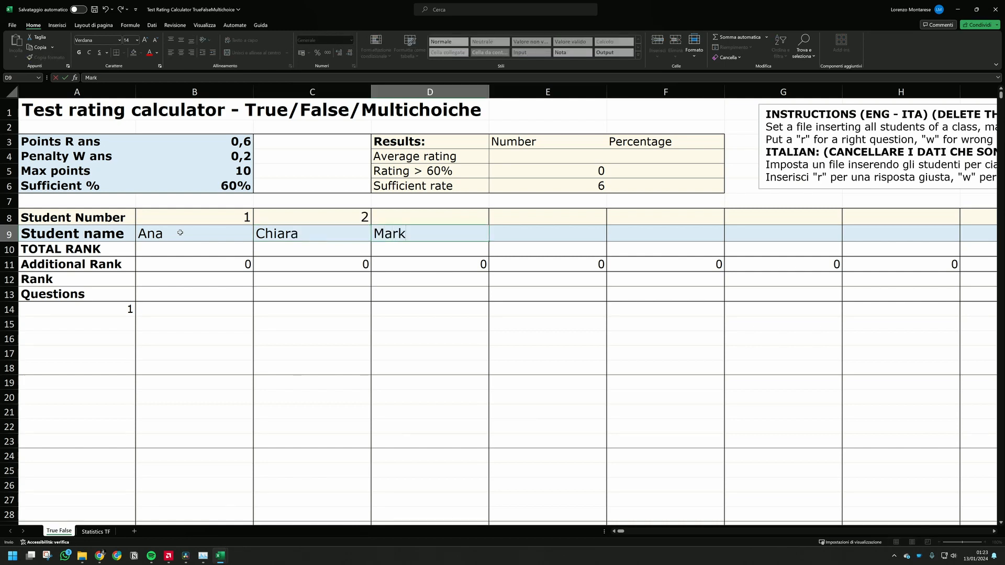
key("Tab")
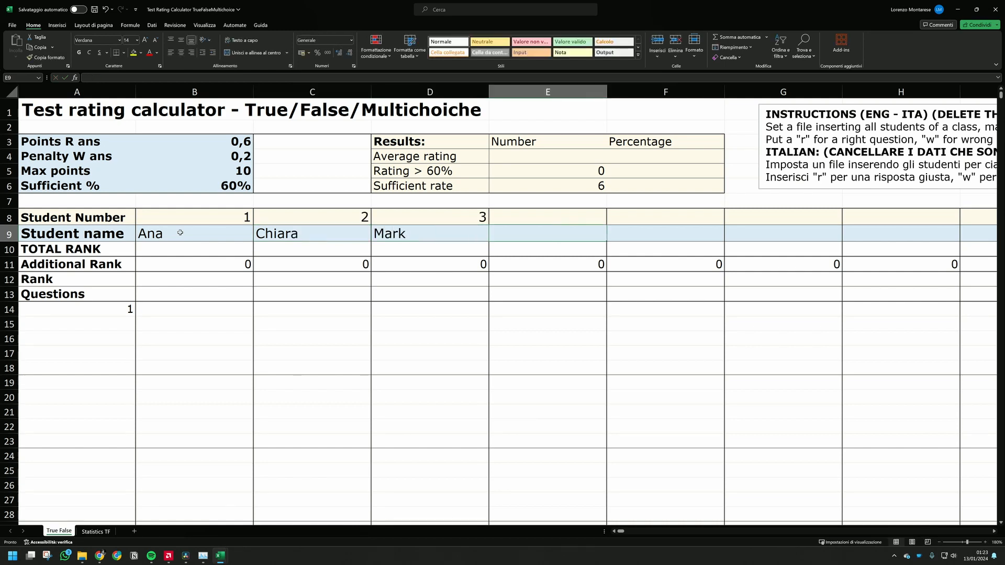
type("Vanessa")
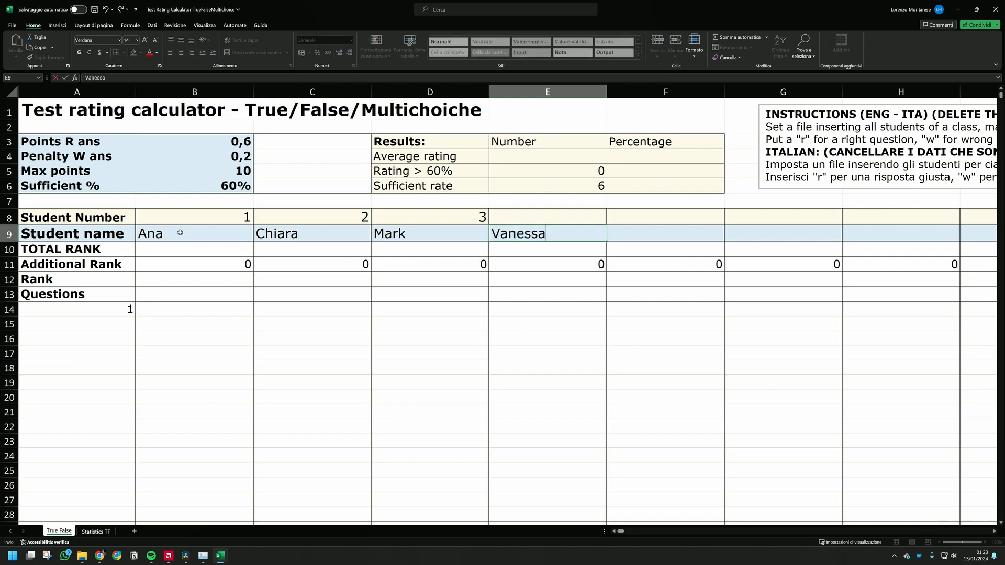
left_click(202, 343)
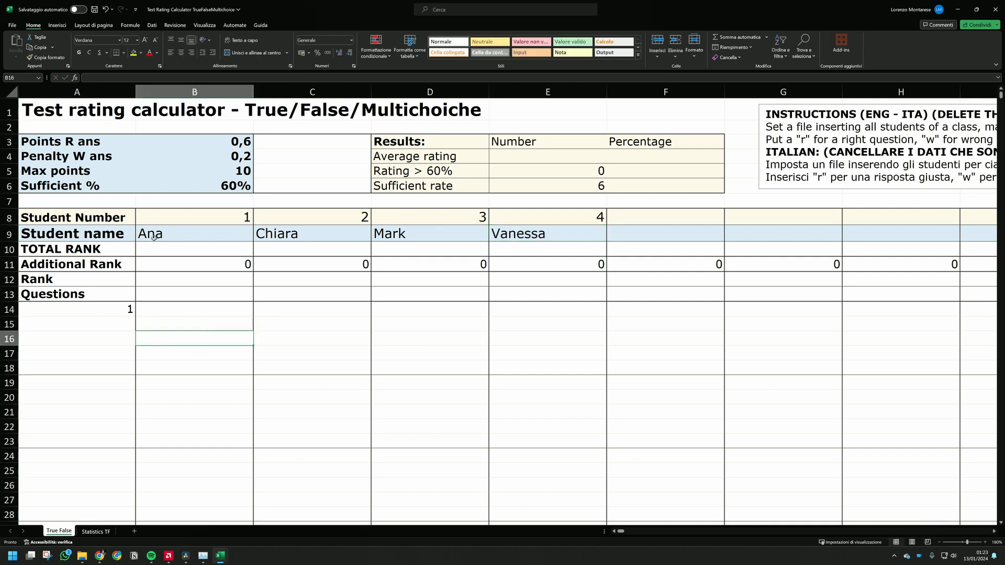
left_click_drag(160, 235, 528, 237)
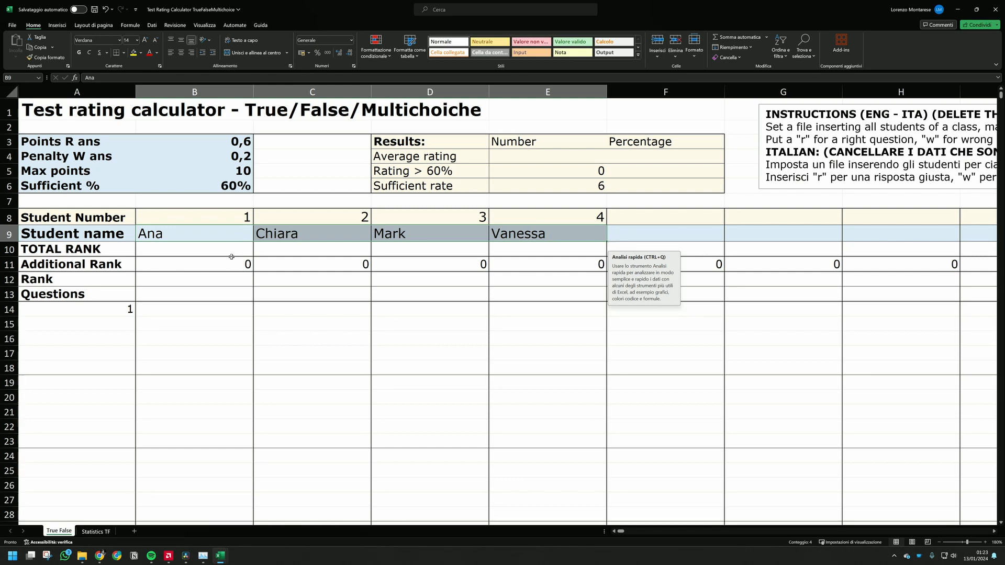
left_click(219, 313)
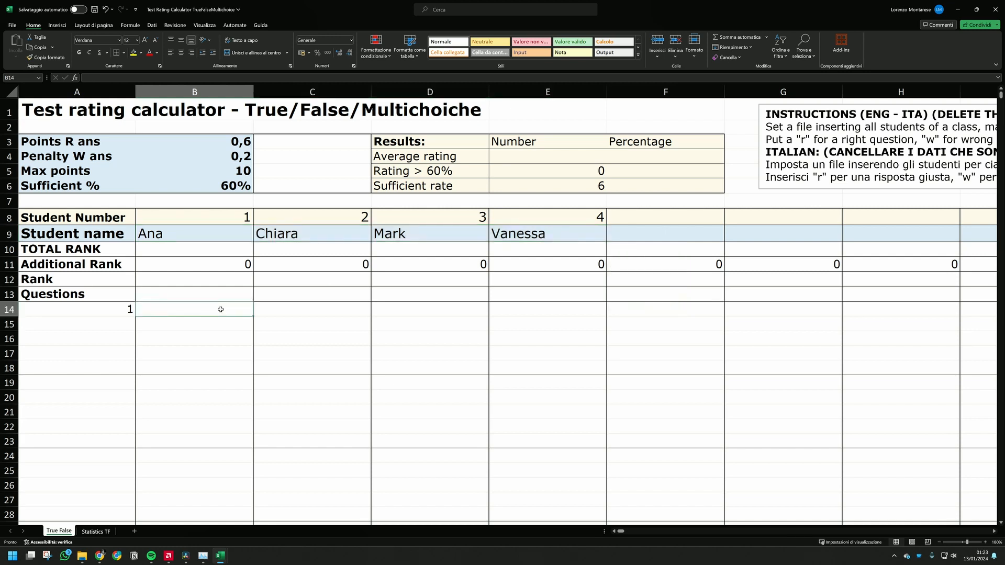
left_click(179, 235)
key("shift+Right")
key("shift+Right")
key("shift+Right")
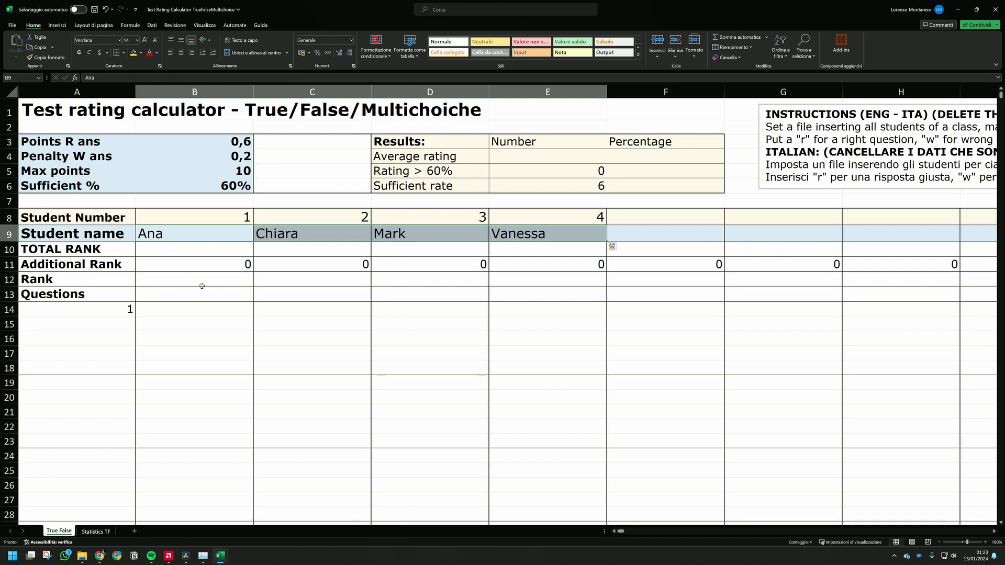
left_click(165, 313)
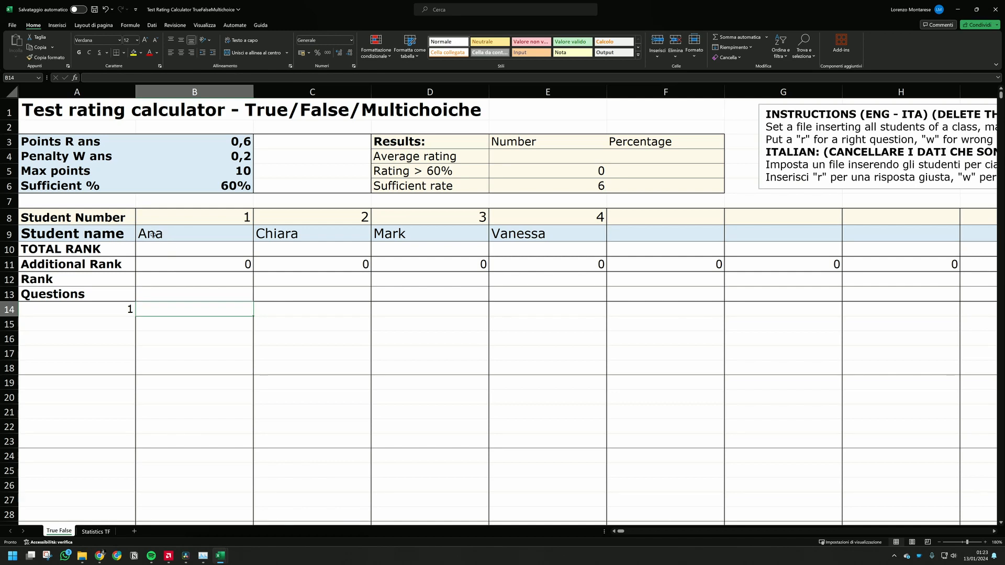
Set the points for a right answer (Points R ans) to 1 in cell B3
left_click(233, 141)
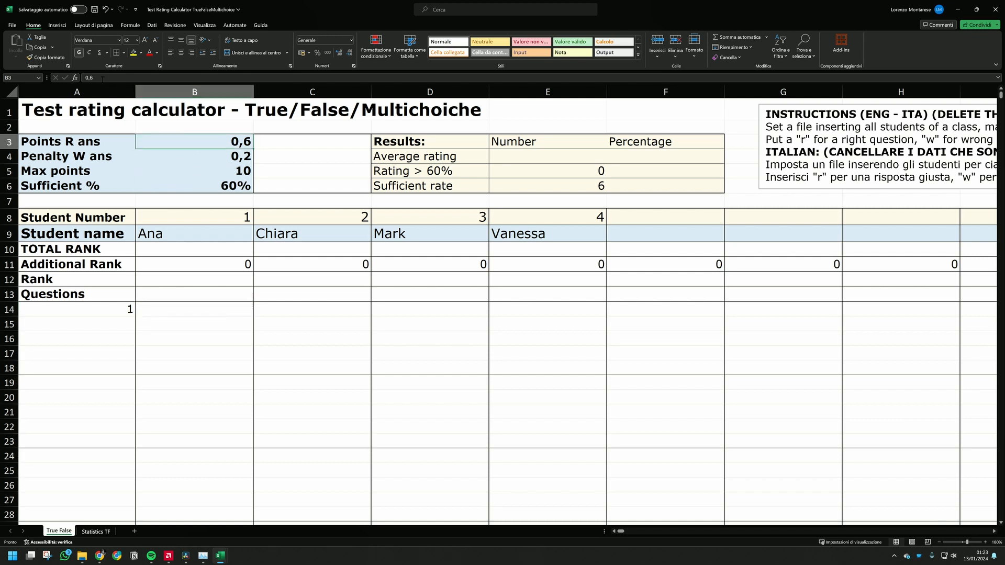
left_click(89, 77)
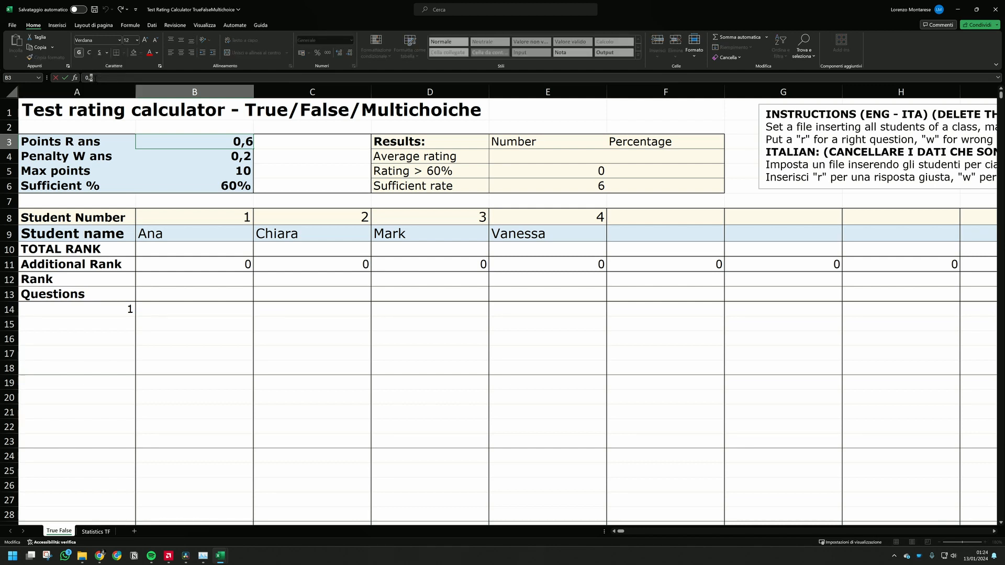
type("1")
key("Return")
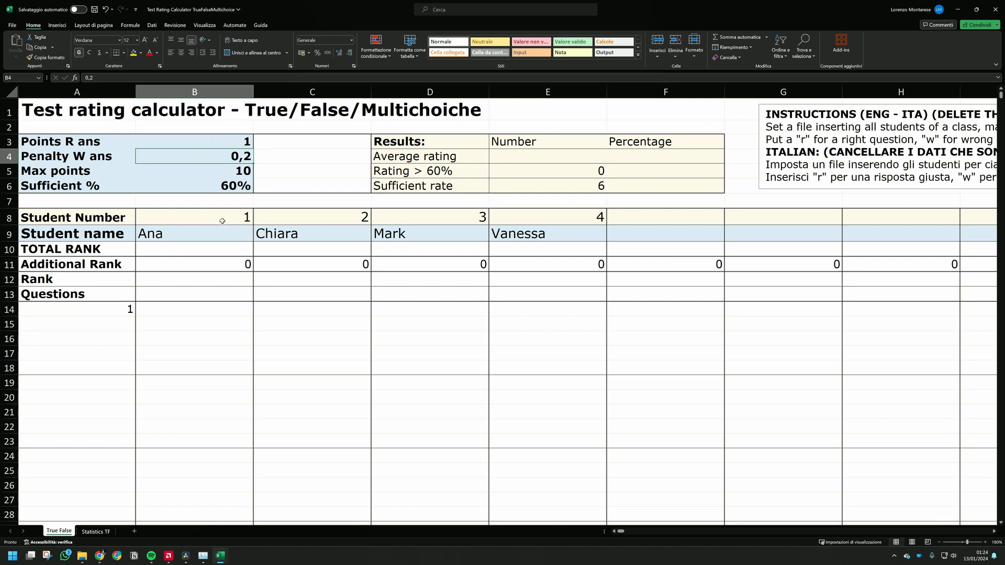
Fill the question number formula from A14 down to A23 to number questions 1 to 10
left_click(185, 308)
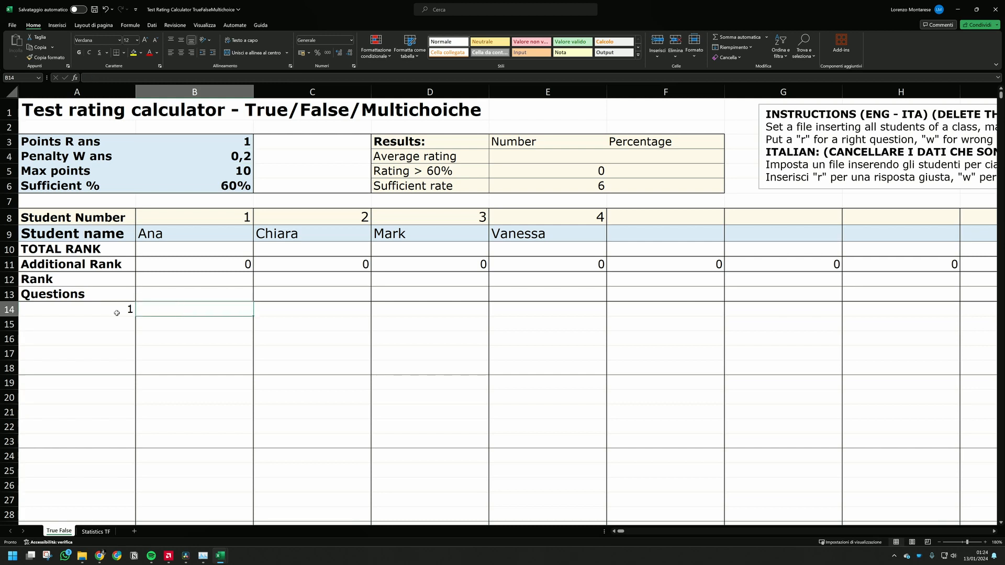
left_click(128, 309)
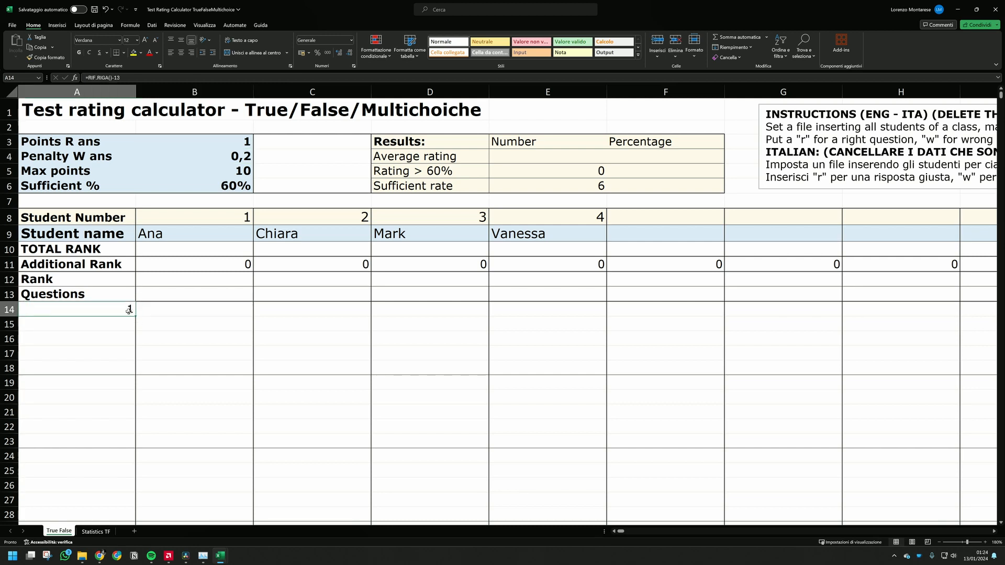
left_click_drag(136, 316, 132, 450)
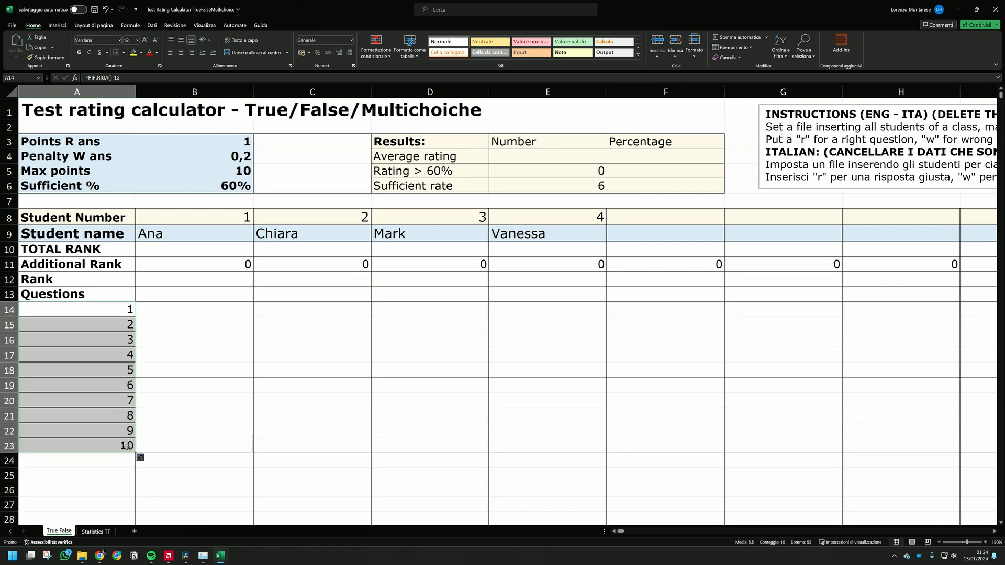
left_click(187, 341)
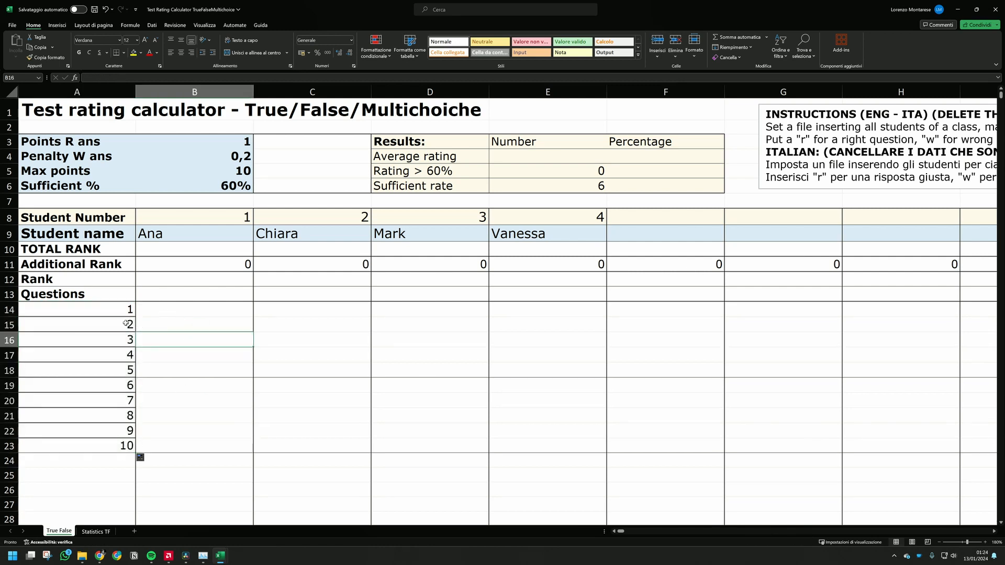
Clear question numbers 2 to 10 from cells A15 to A23
left_click_drag(125, 324, 130, 444)
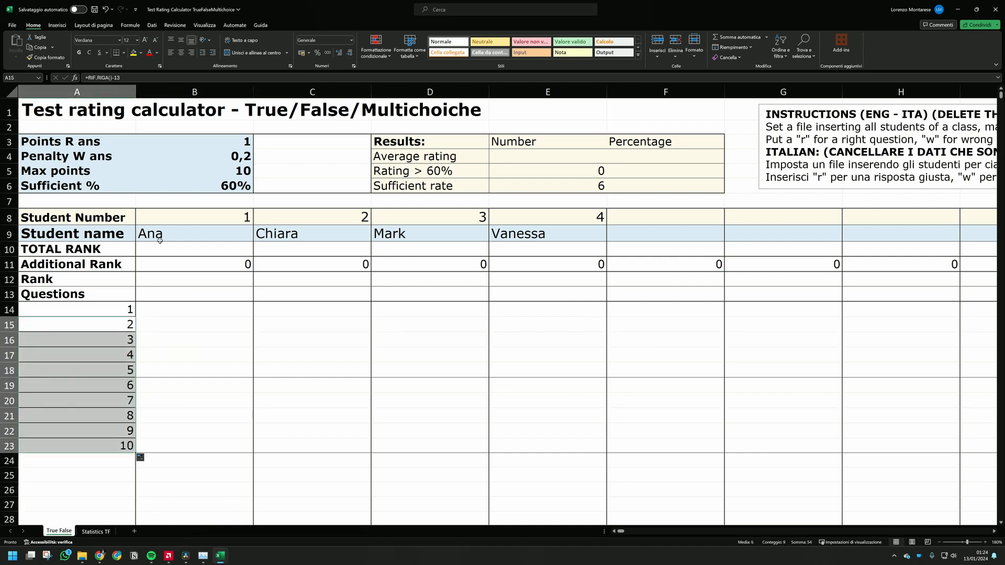
key("Delete")
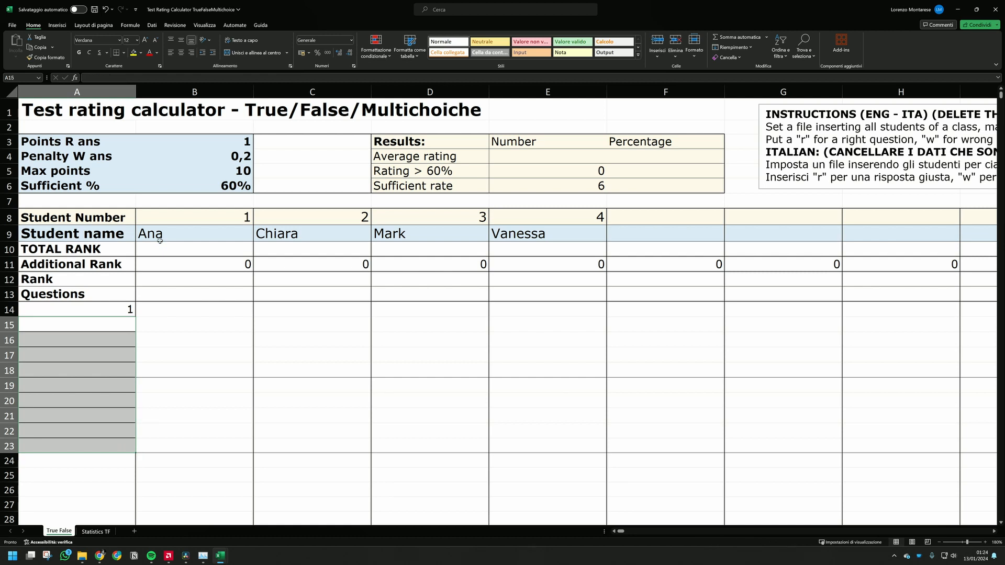
left_click(178, 338)
Enter r, r, w, r for student 1's questions 1 to 4, leaving questions 5 and 6 blank
left_click(167, 310)
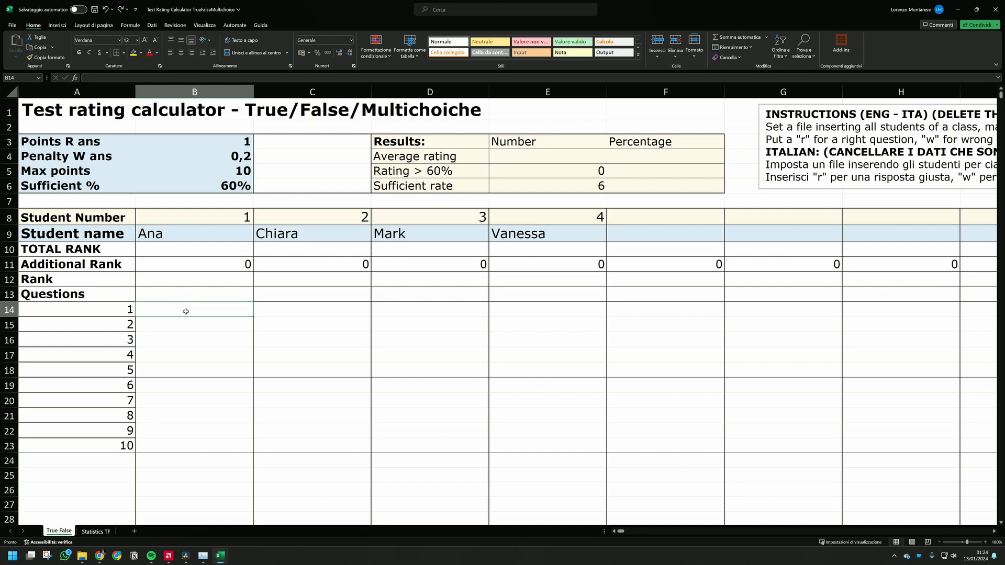
type("r")
key("Return")
type("r")
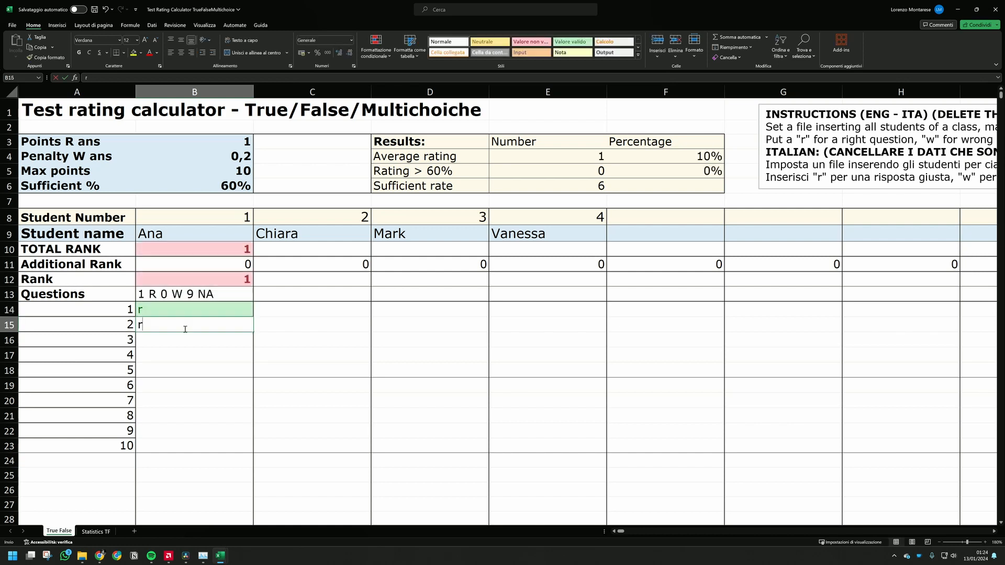
key("Return")
type("w")
key("Return")
type("r")
key("Return")
key("Return")
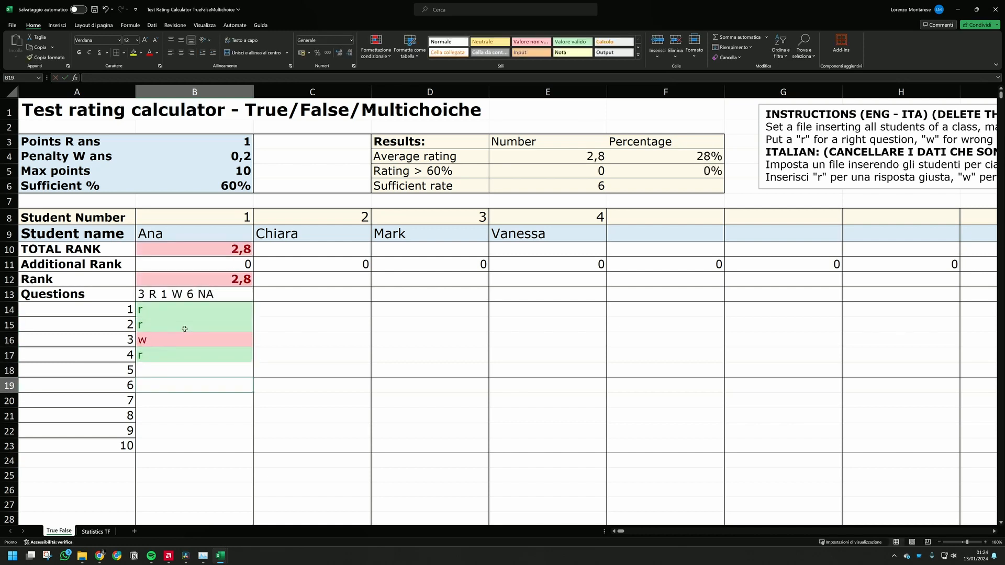
key("Return")
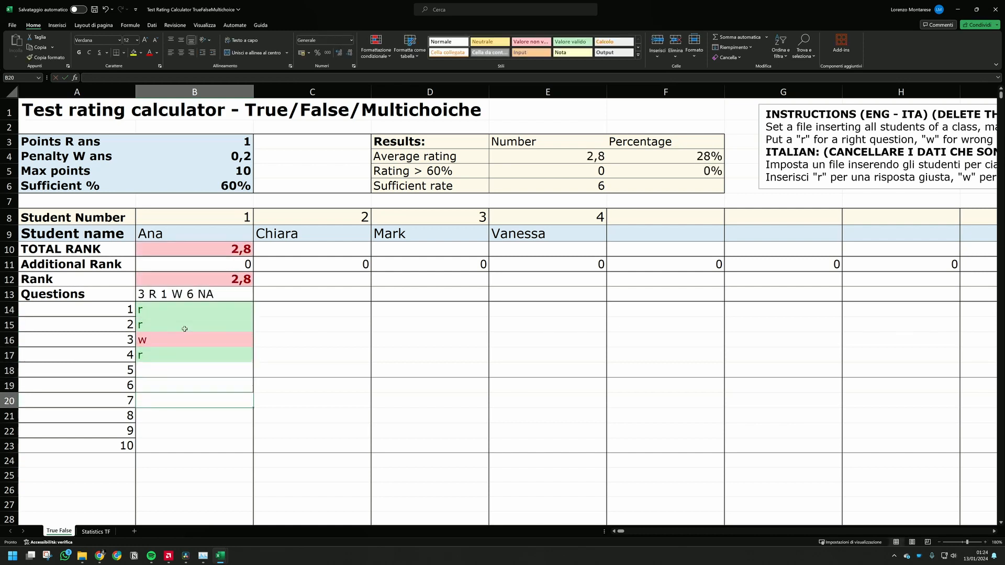
Enter r, w, r, r for student 1's questions 7 to 10
type("r")
key("Return")
type("w")
key("Return")
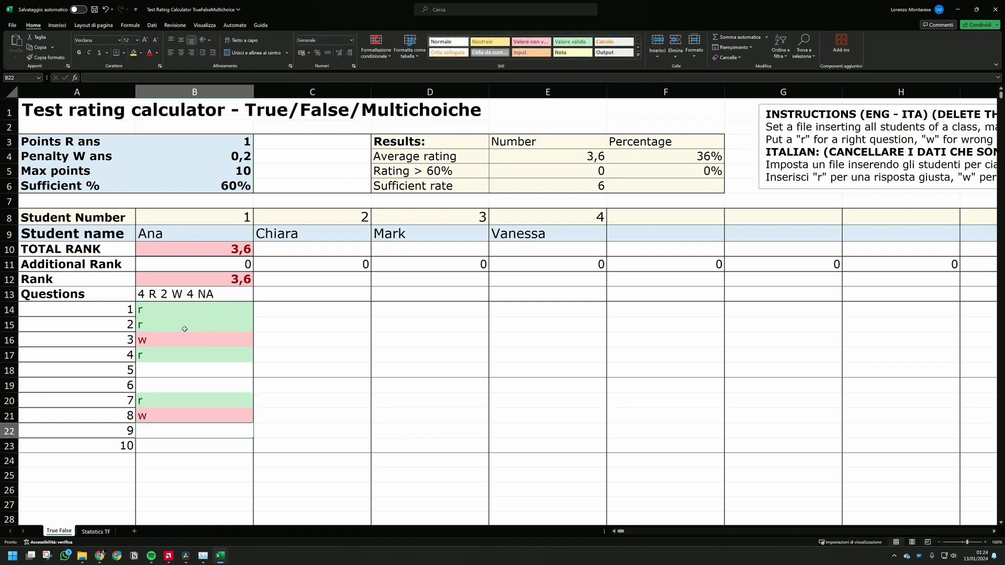
type("r")
key("Return")
type("r")
key("Return")
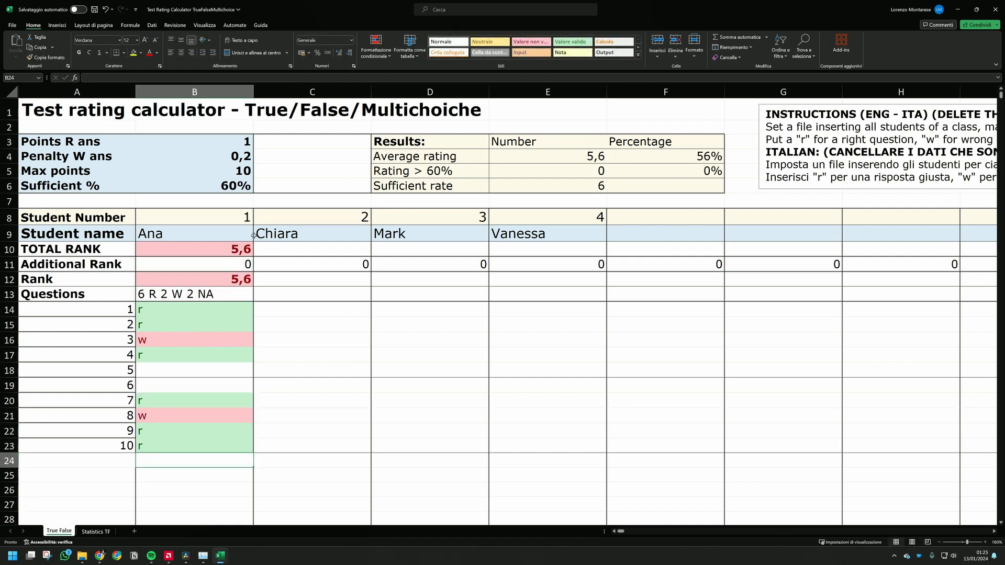
Enter r for student 2's questions 1 to 6 and 8 to 10, leaving question 7 blank
left_click(279, 311)
type("r")
key("Return")
type("r ")
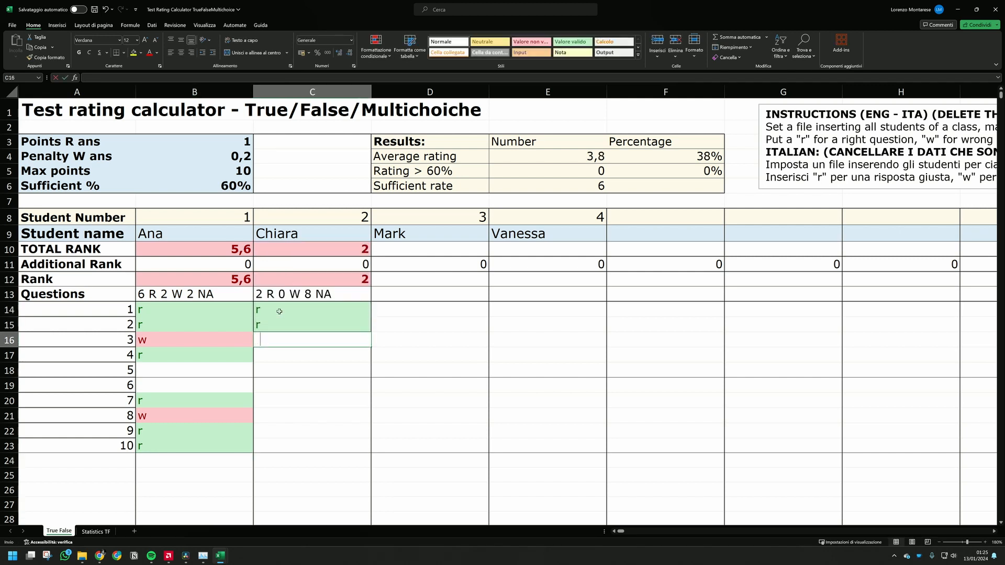
type("r r r r")
key("Return")
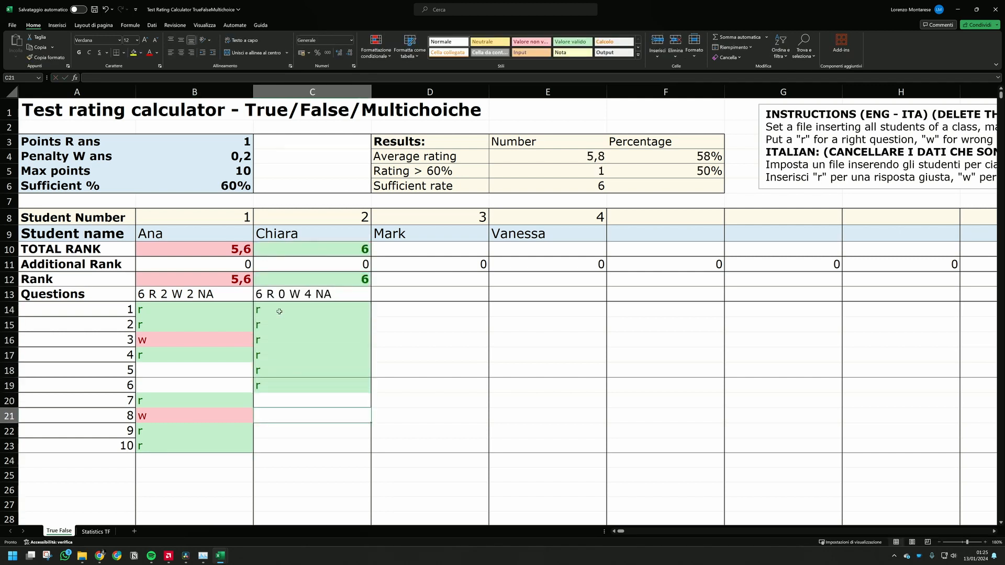
type("r r ")
type("r")
key("Return")
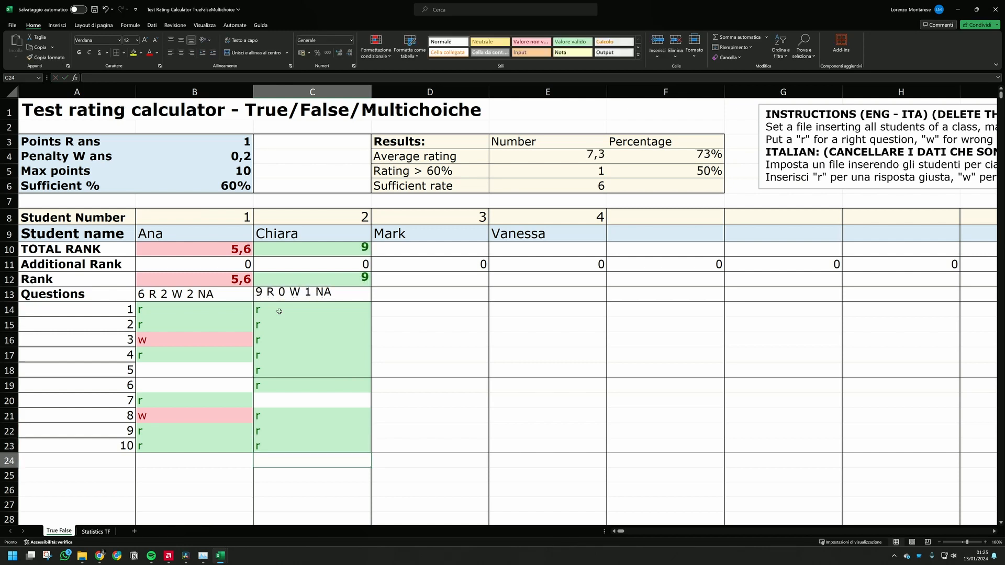
Enter r, w, r, r for student 3's questions 1 to 4
left_click(411, 311)
type("r")
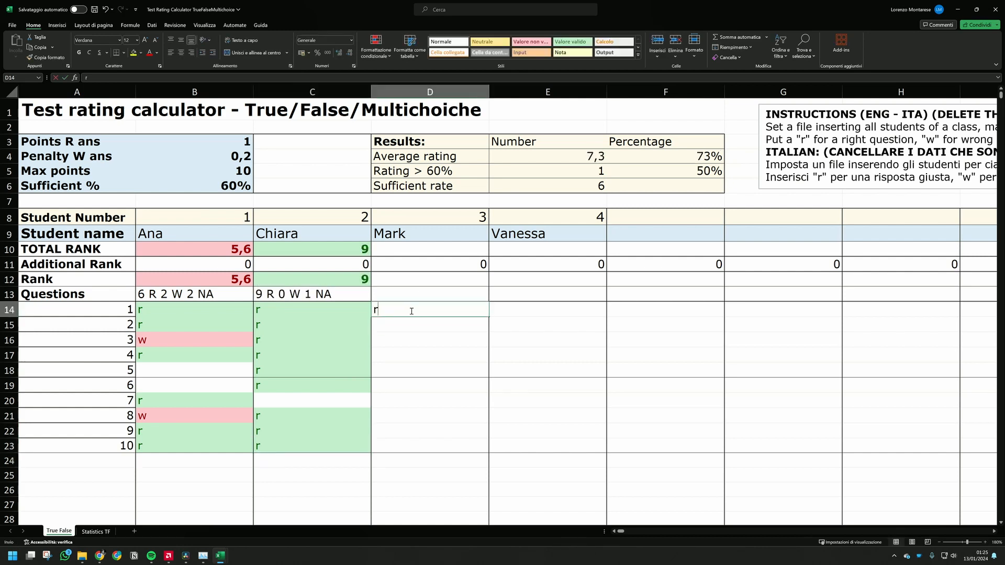
key("Return")
type("w")
key("Return")
type("r")
key("Return")
type("r")
key("Return")
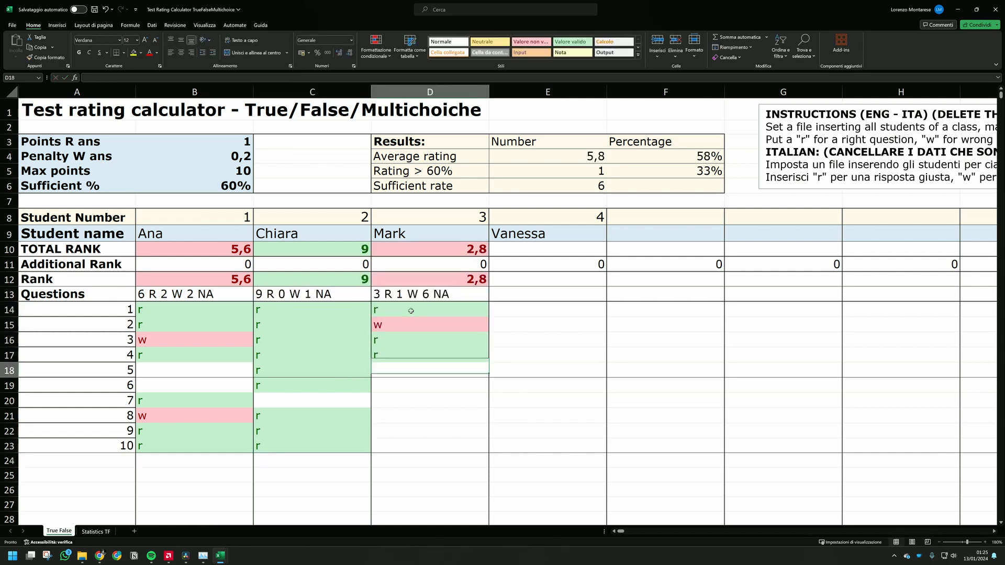
Enter w and r for student 3's questions 5 and 6, leave question 7 blank, and enter r for questions 8 to 10
type("w")
key("Return")
type("r")
key("Return")
key("Return")
type("r")
key("Return")
type("r")
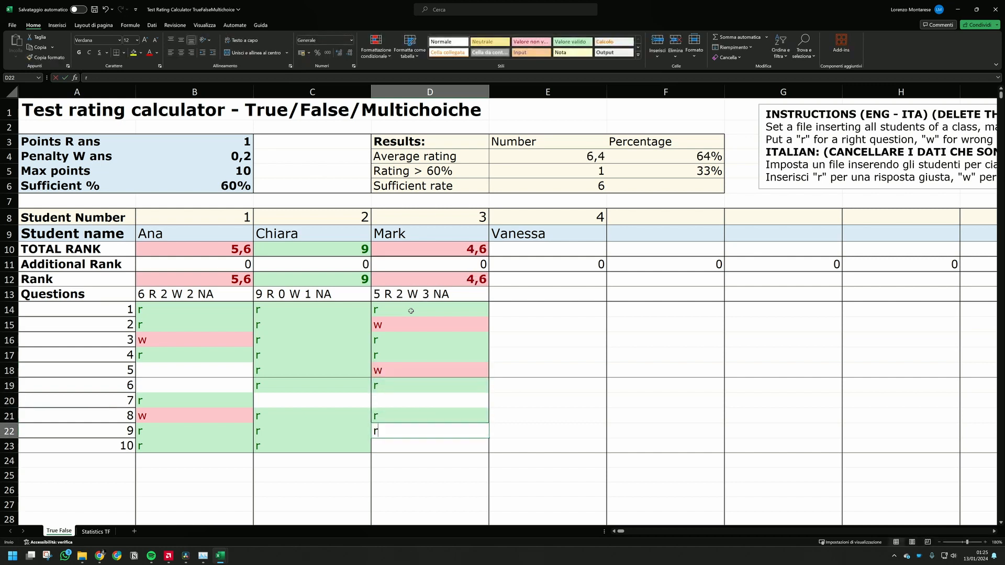
key("Return")
type("r")
key("Return")
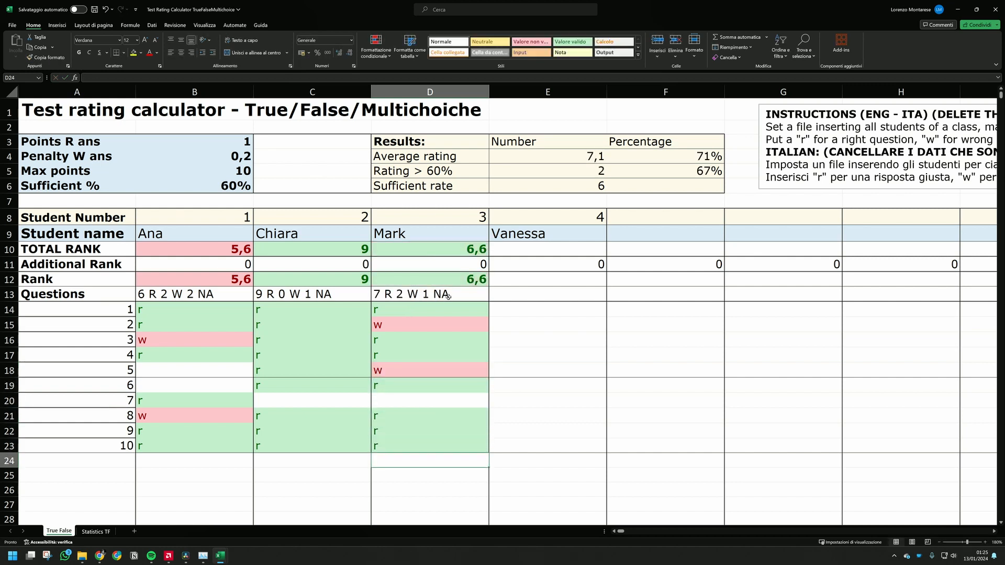
Enter r for student 4's questions 1 to 3
left_click(527, 312)
type("r")
key("Return")
type("r")
key("Return")
type("r")
key("Return")
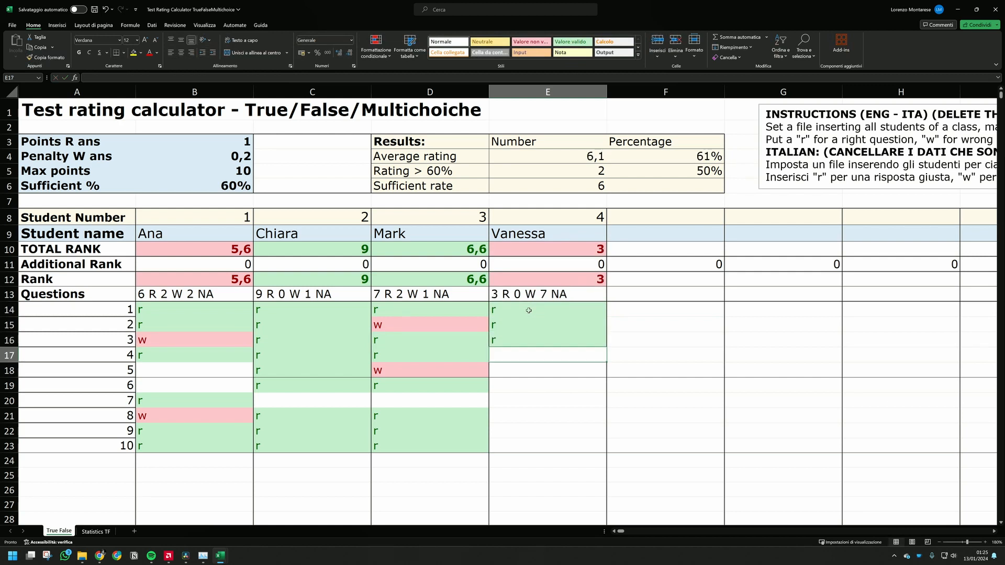
Enter student 4's answer to question 4 and correct the entry to a single r
type("rw")
key("Return")
key("Up")
double_click(497, 358)
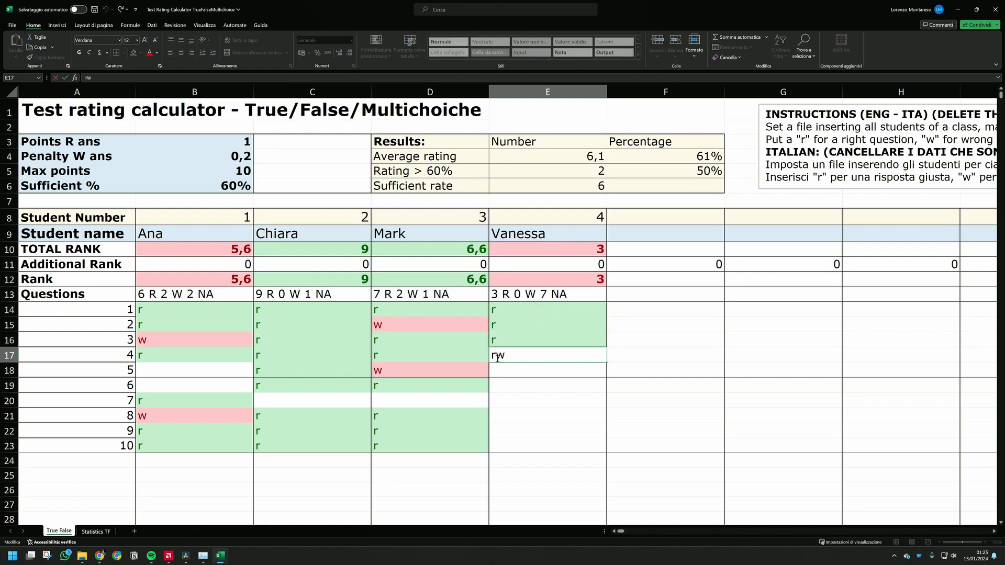
key("Delete")
key("Return")
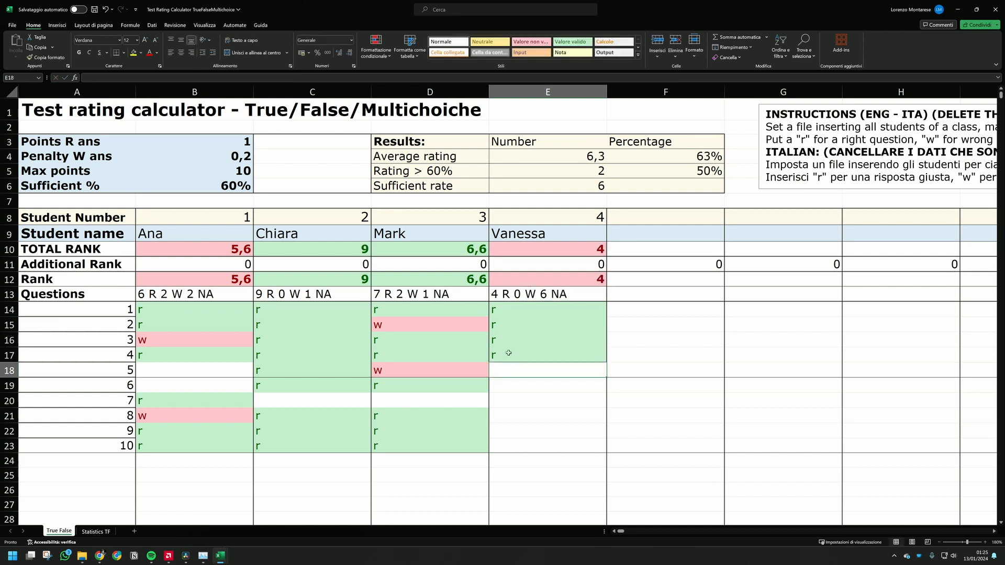
Enter r, w, r, w, r, r for student 4's questions 5 to 10
type("r")
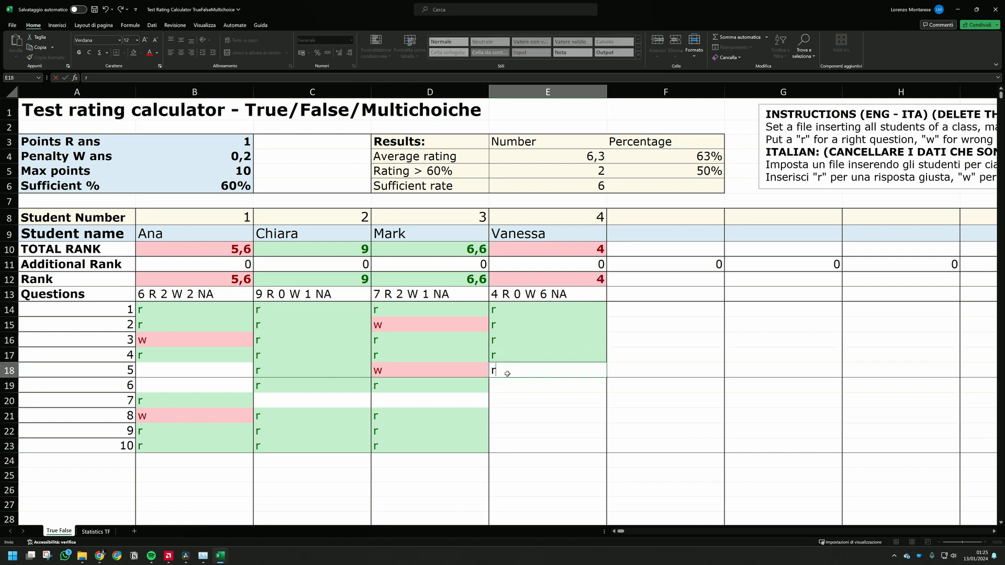
key("Return")
type("w")
key("Return")
type("r")
key("Return")
type("w")
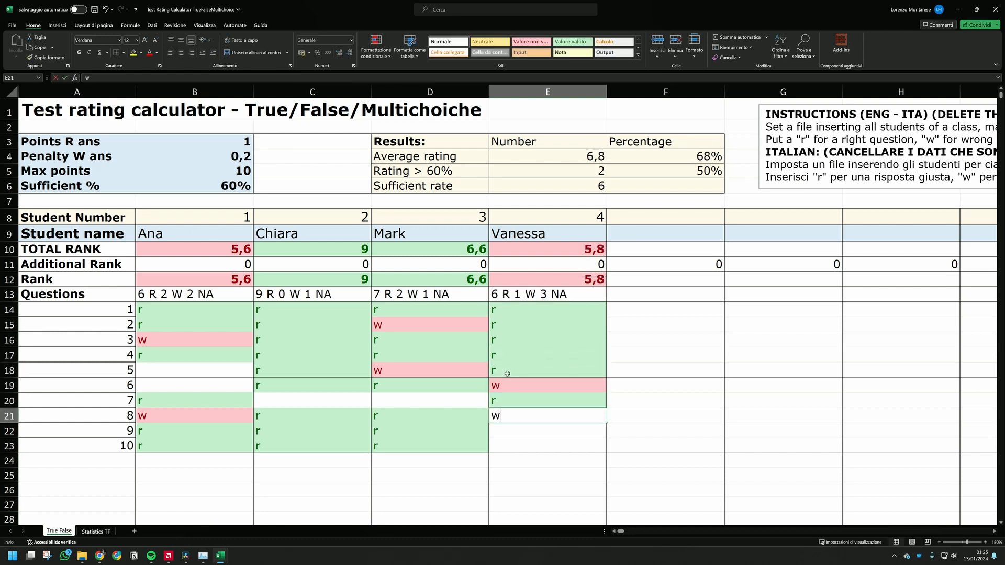
key("Return")
type("r")
key("Return")
type("r")
key("Return")
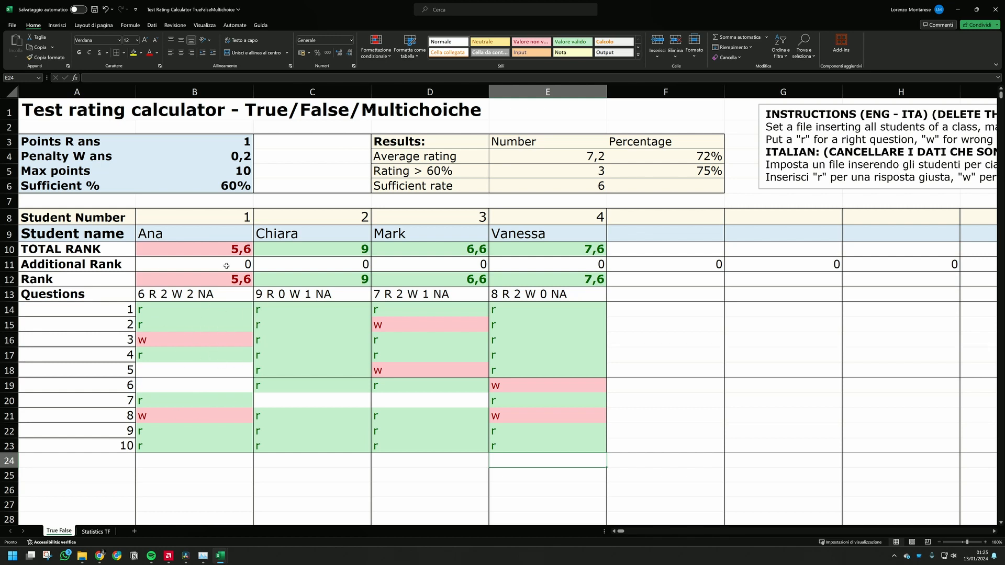
left_click(244, 261)
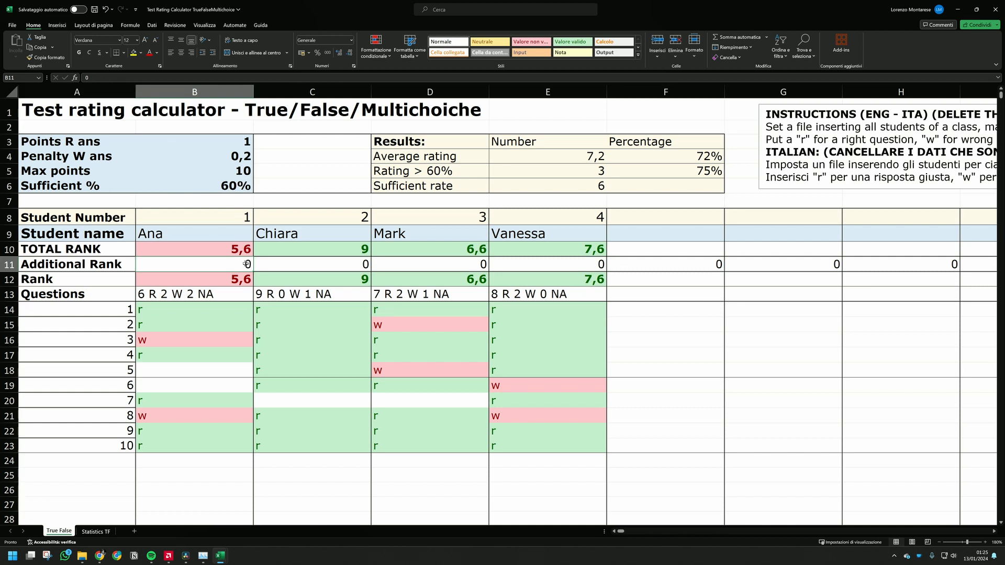
left_click(244, 171)
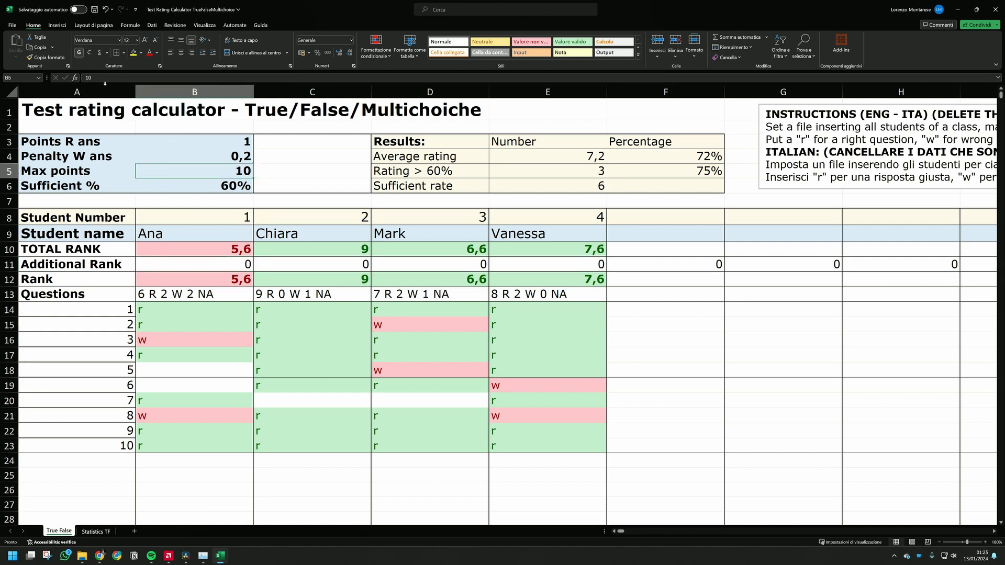
left_click(95, 79)
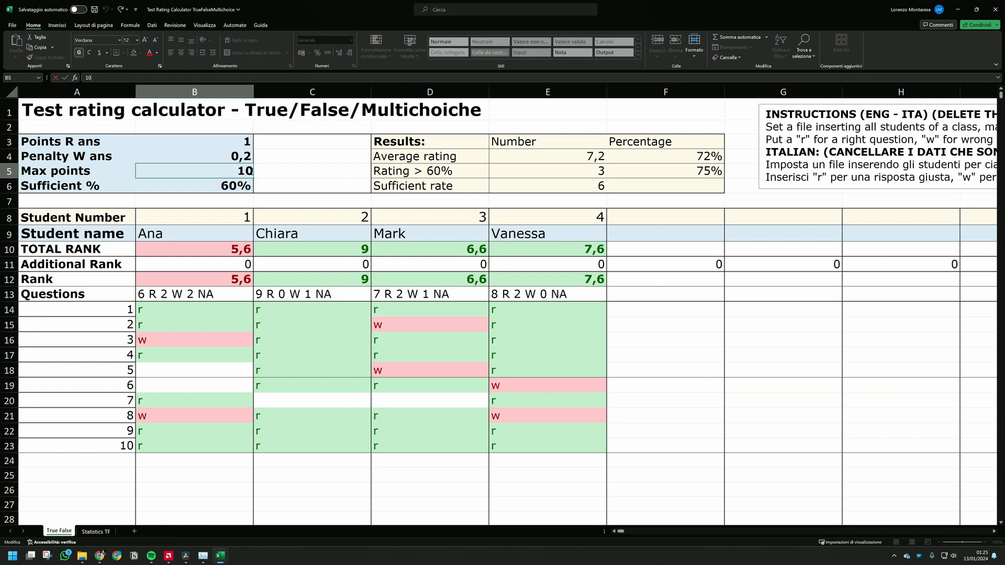
left_click(228, 187)
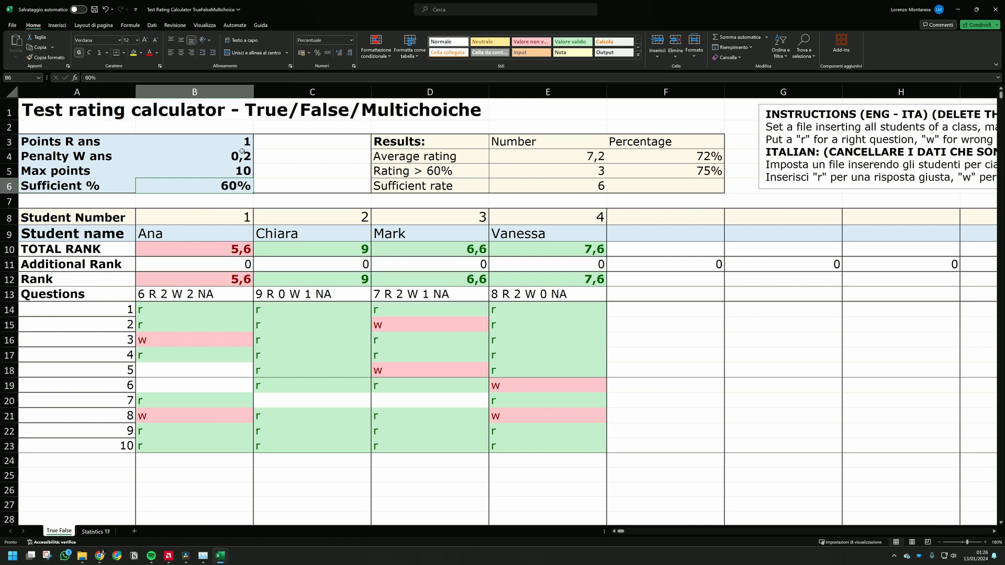
Set the points per right answer in cell B3 to 0,8
left_click(246, 142)
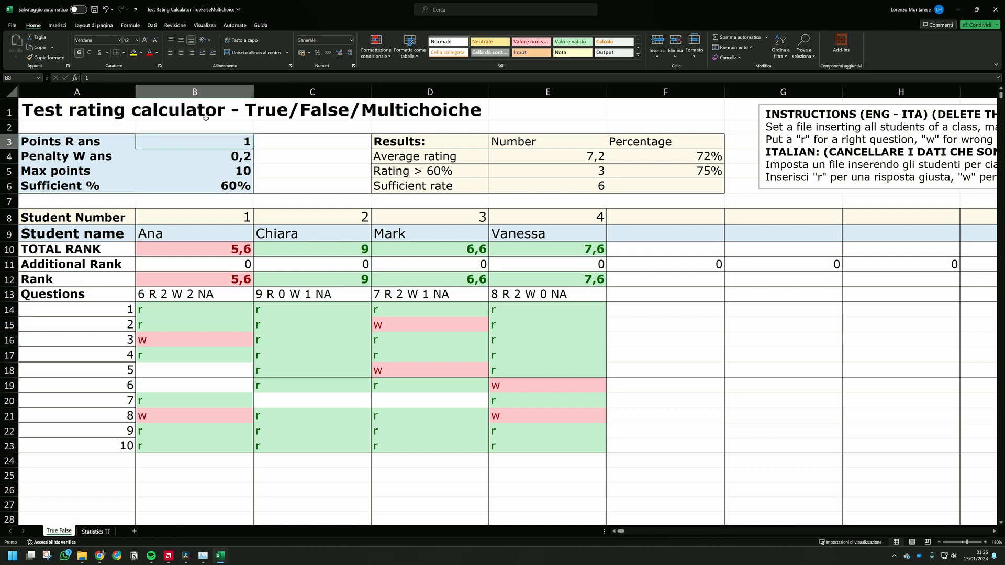
double_click(95, 75)
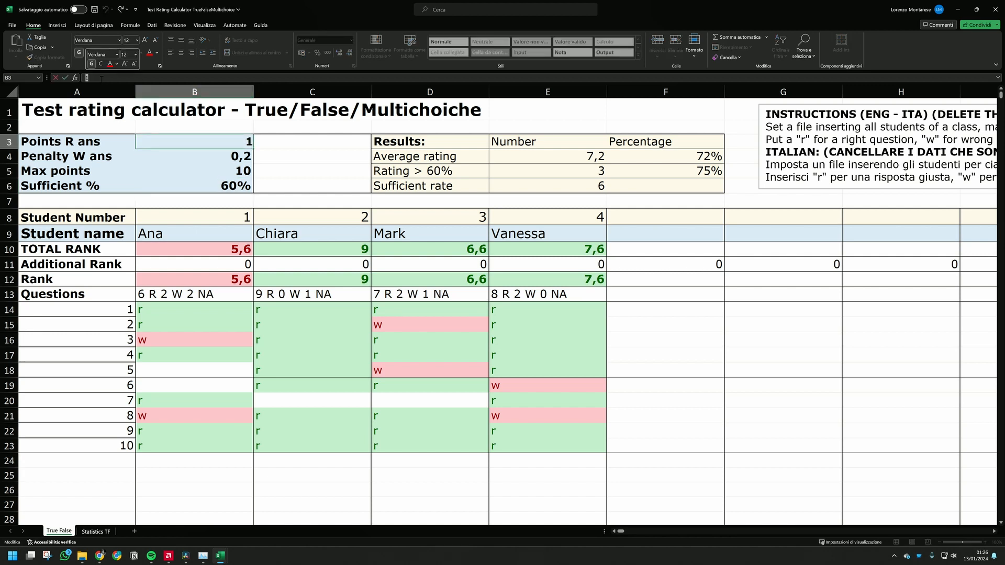
type("0,8")
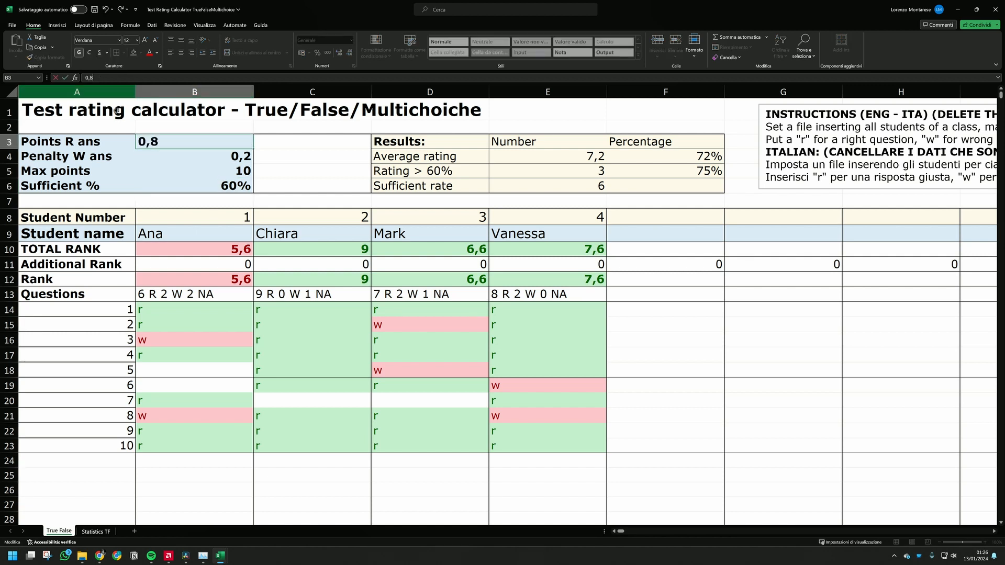
left_click(187, 198)
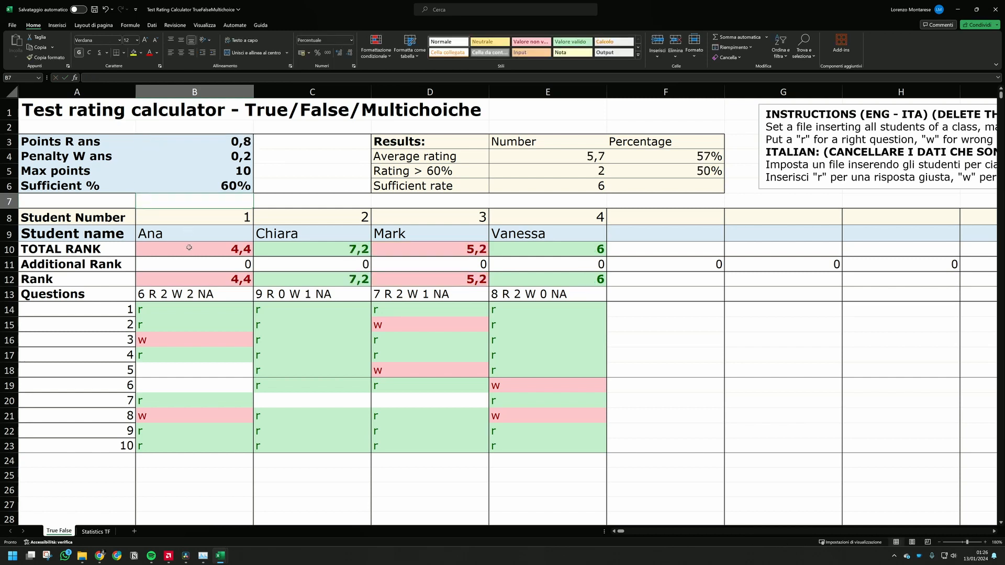
Set the Additional Rank to 2 for student 1 and to 1 for students 2 and 4
left_click(187, 266)
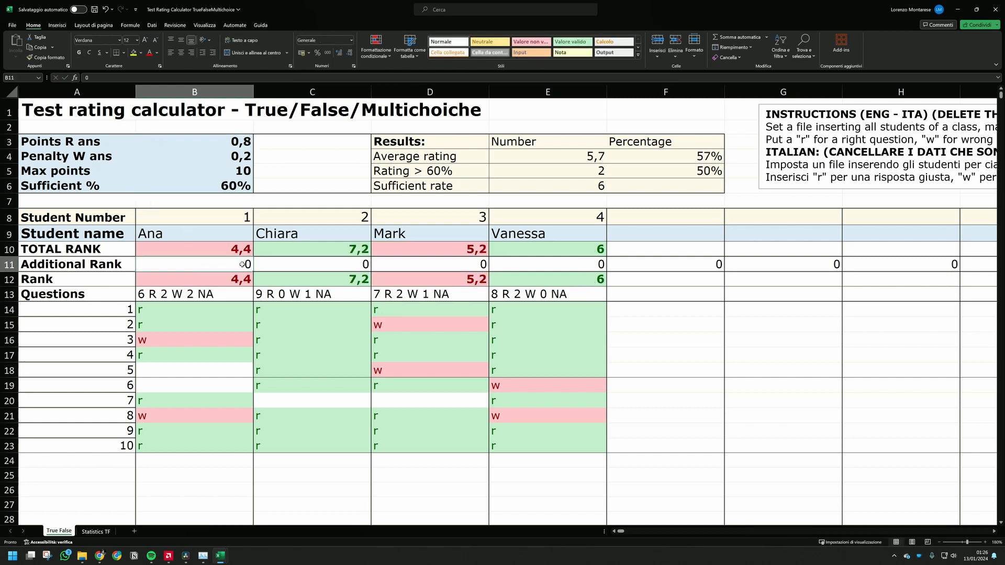
type("2")
left_click(341, 264)
type("1")
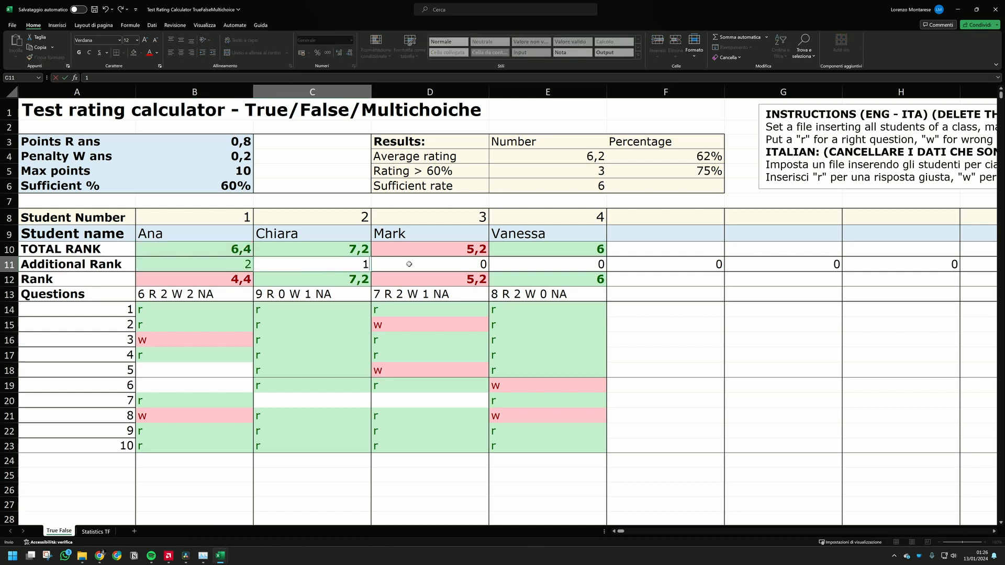
left_click(409, 264)
left_click(504, 266)
type("1")
left_click(646, 334)
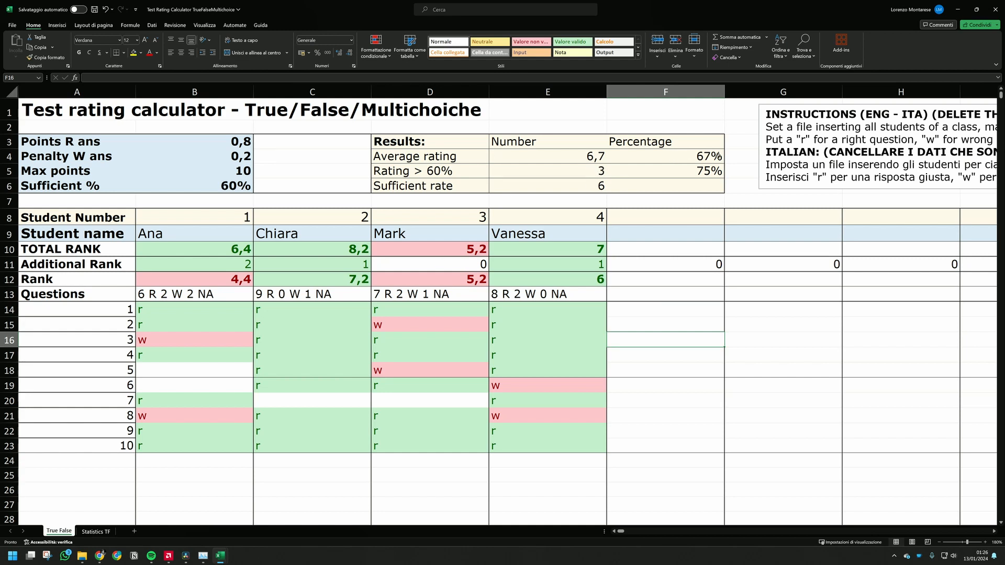
Review the rating distribution chart on the Statistics TF sheet, and check student 1's answer summary in cell B13 of the True False sheet
left_click(95, 532)
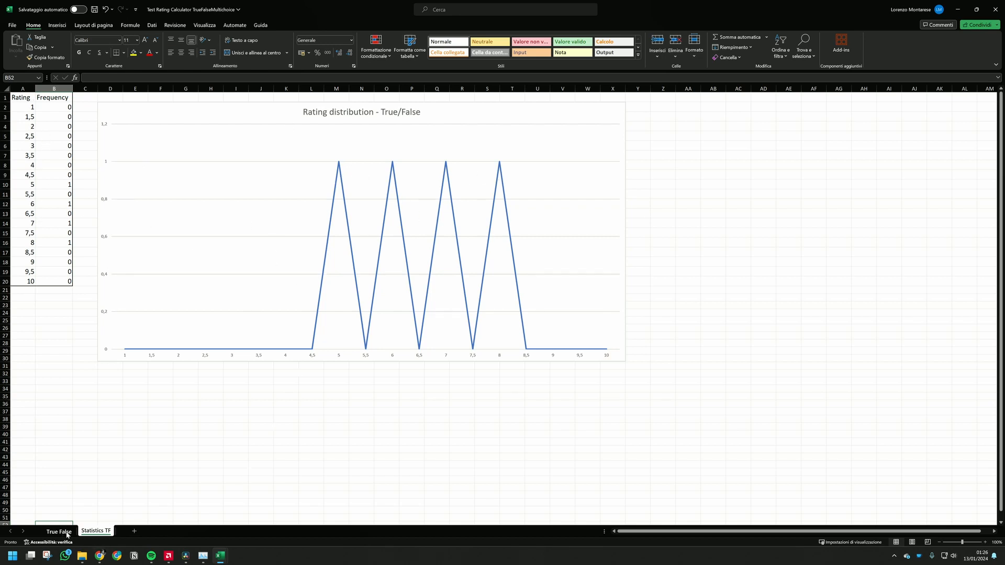
left_click(59, 532)
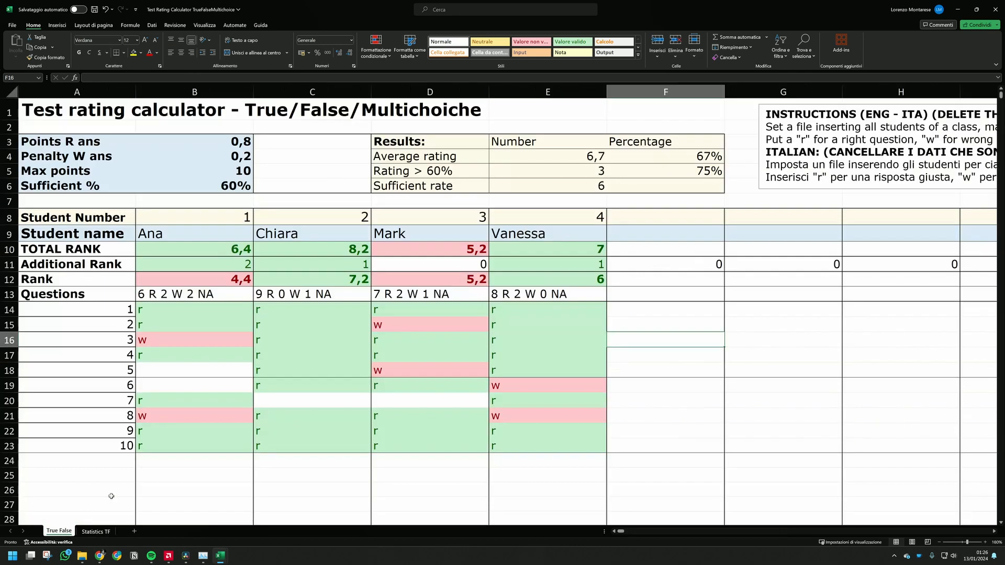
left_click(181, 294)
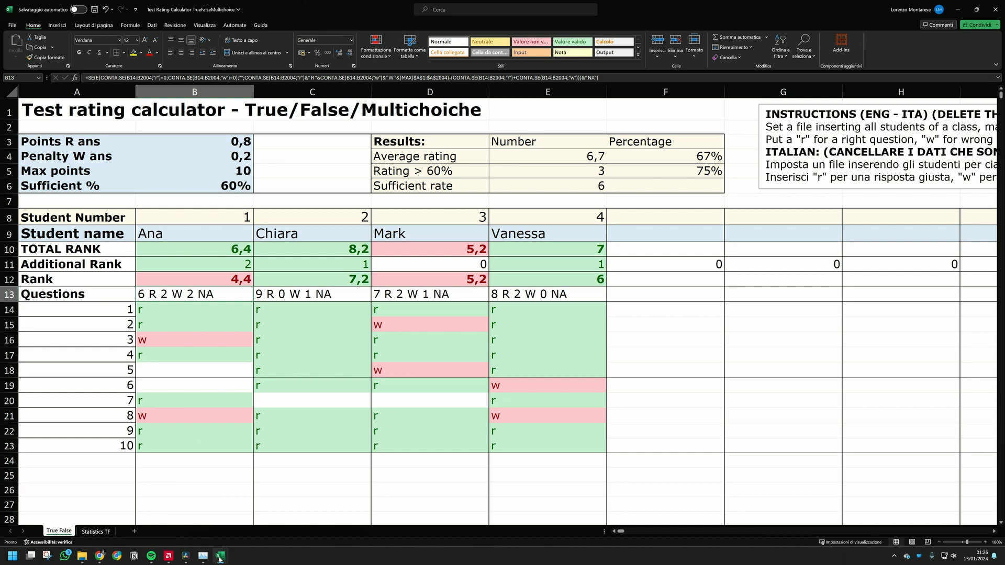
Switch to the Test Rating Calculator Open Answers workbook and enter the three students' first names in cells B9 to D9
mouse_move(218, 559)
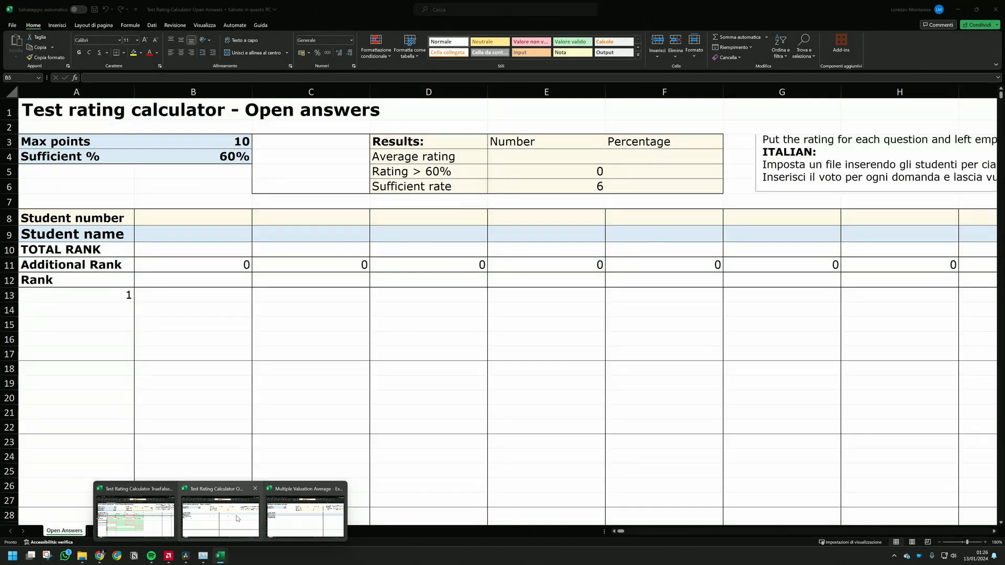
left_click(237, 519)
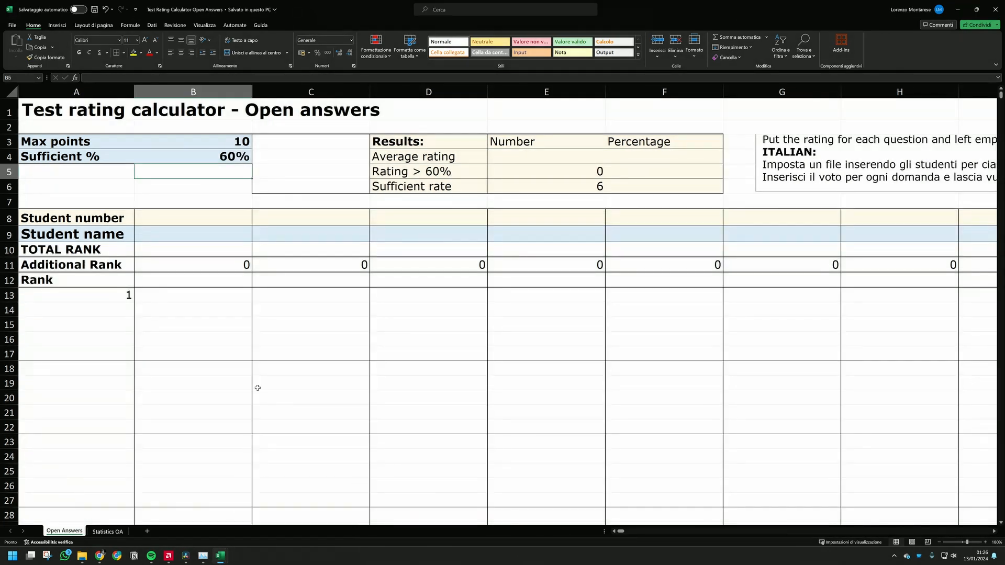
left_click(160, 236)
type("Ana")
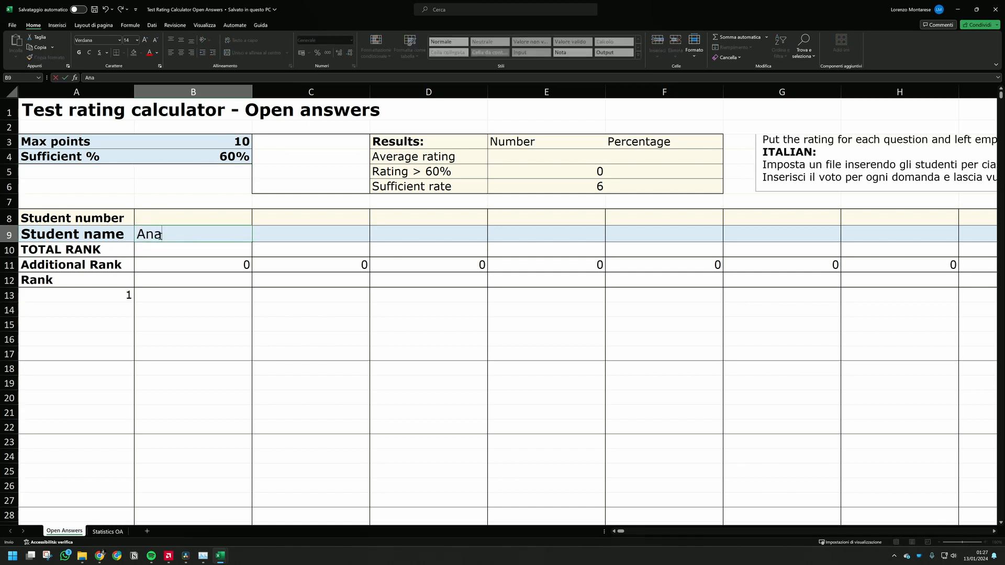
key("Tab")
type("Chiara")
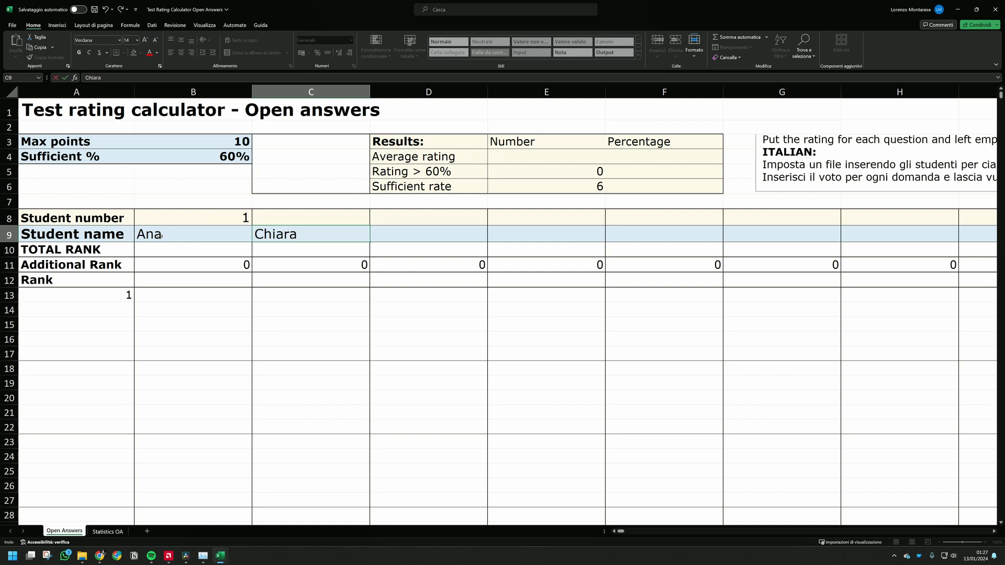
key("Tab")
type("Mark")
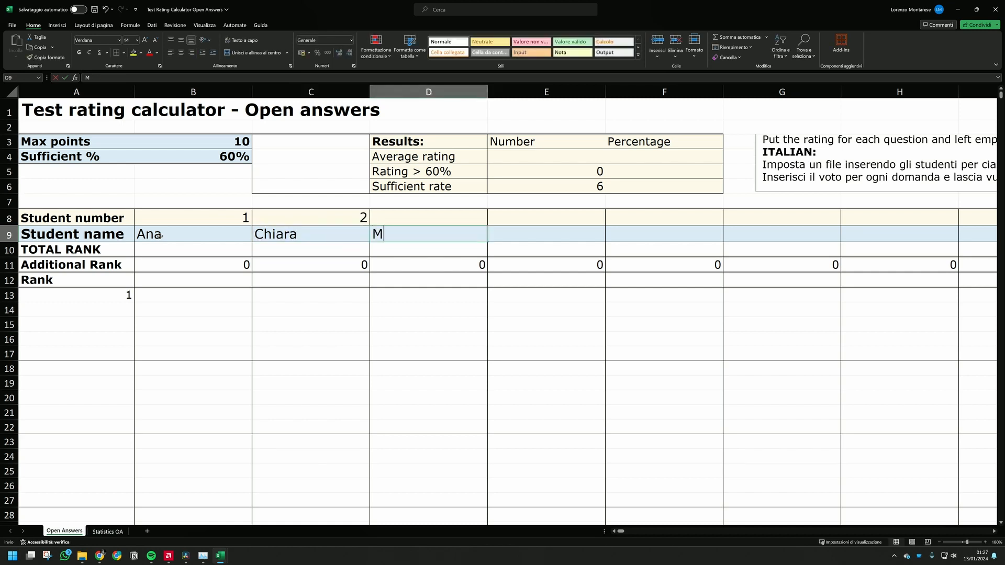
left_click(184, 319)
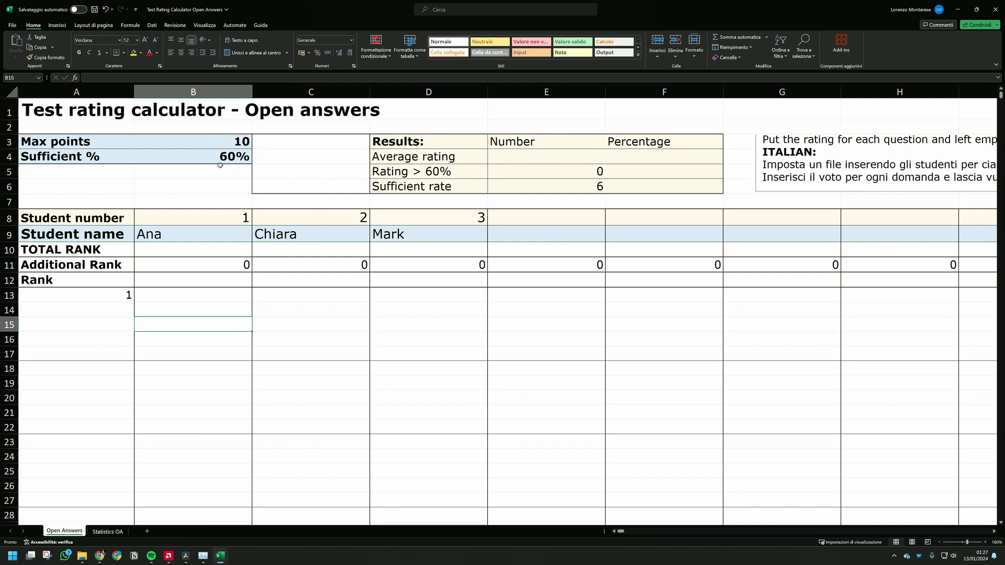
Extend the question numbering from cell A13 down to A17 so it runs from 1 to 5
left_click(176, 266)
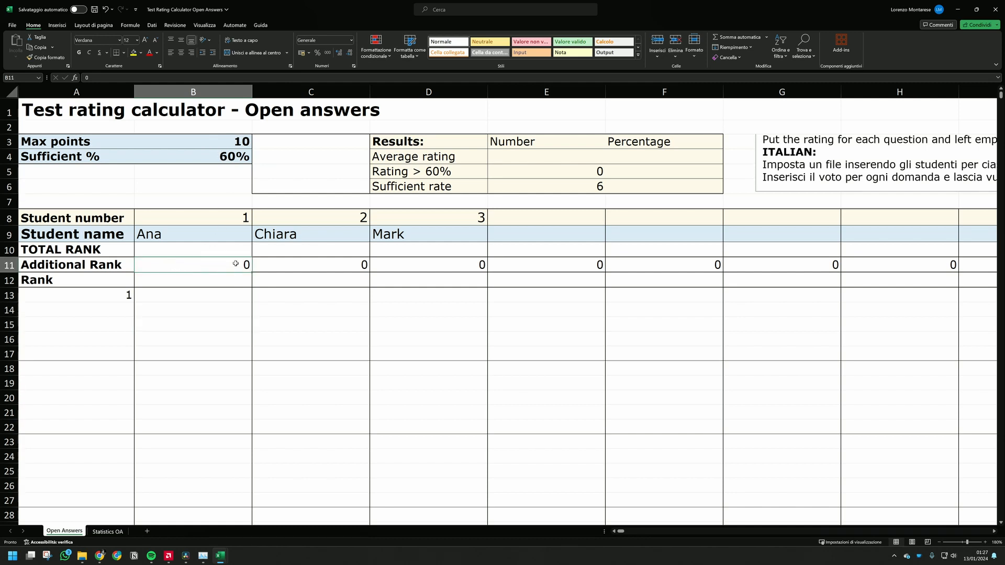
left_click(188, 297)
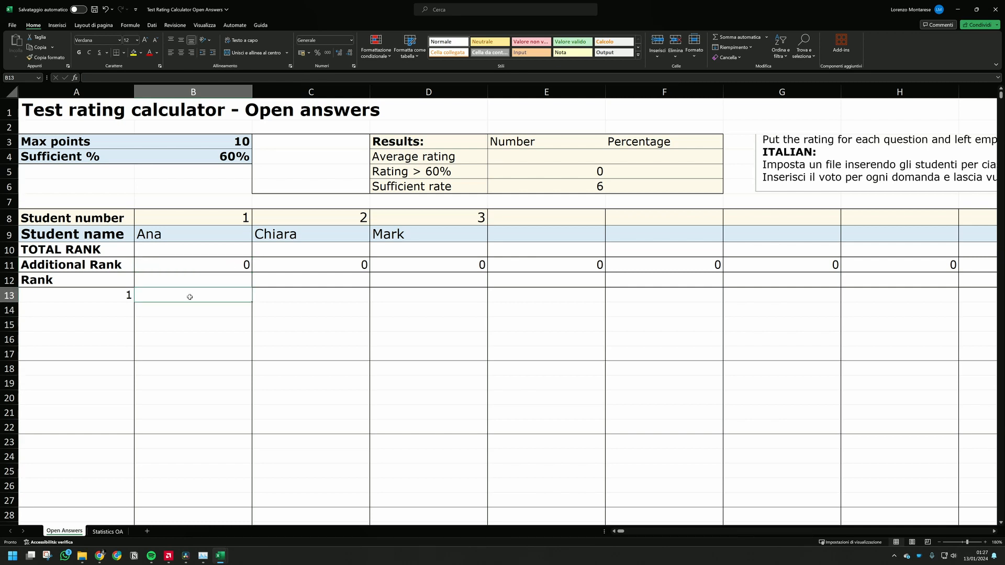
left_click(128, 295)
left_click_drag(134, 302, 130, 359)
Enter student 1's ratings as 1, 2 and 3 for questions 1 to 3 and 5 for question 5, leaving question 4 empty
left_click(165, 298)
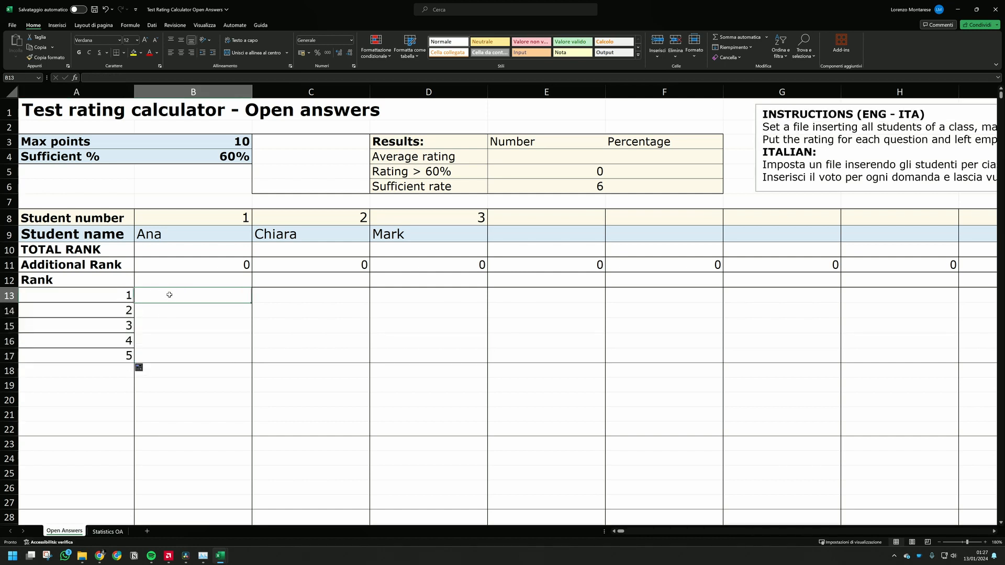
type("1")
key("Return")
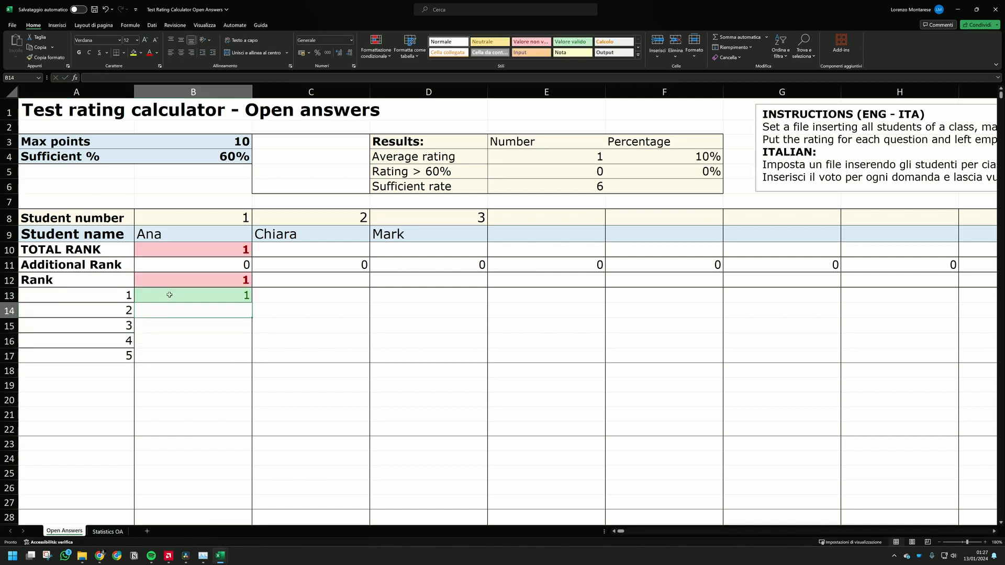
type("2")
key("Return")
type("3")
key("Return")
key("Return")
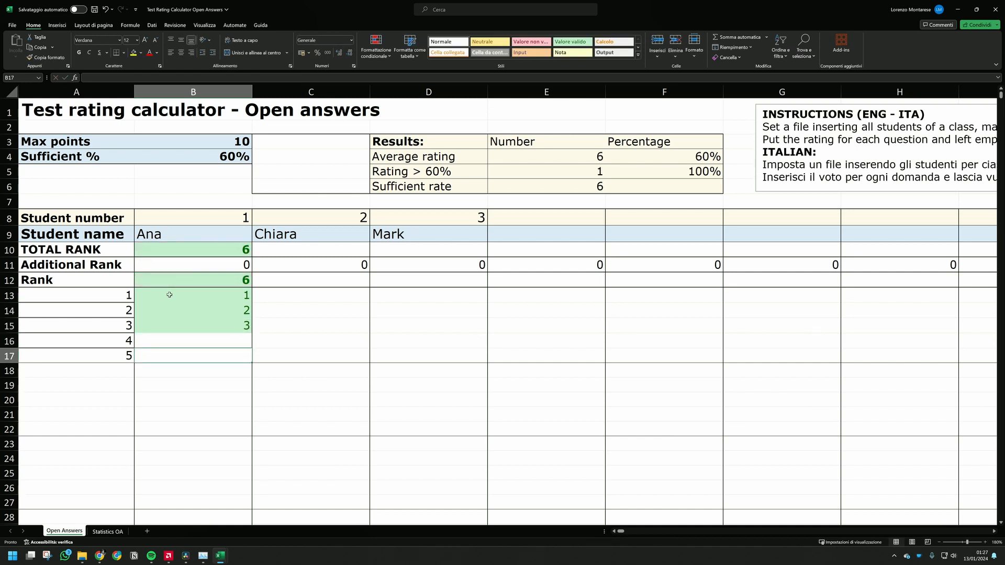
type("5")
key("ctrl+Return")
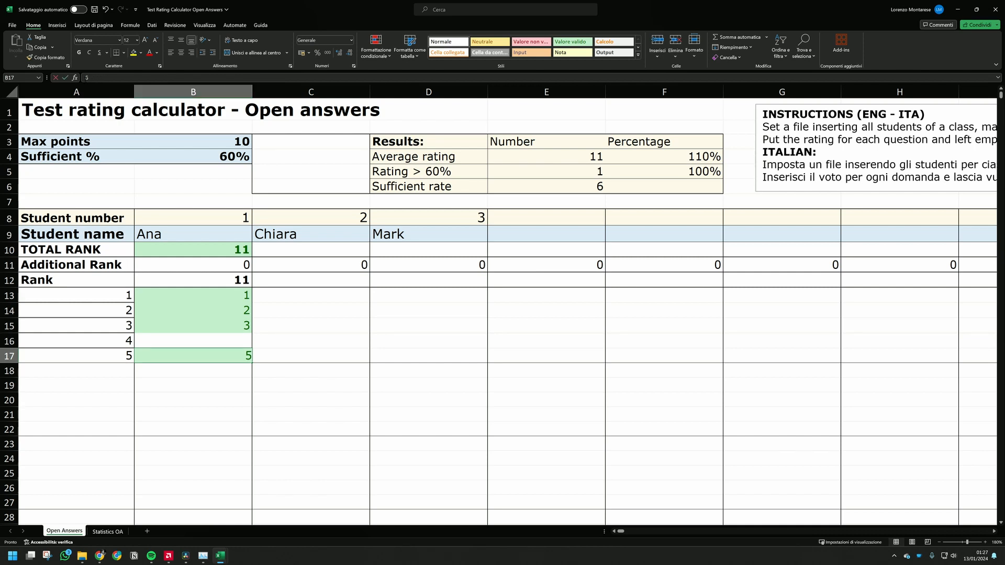
Change student 1's rating for question 5 to 2
double_click(87, 77)
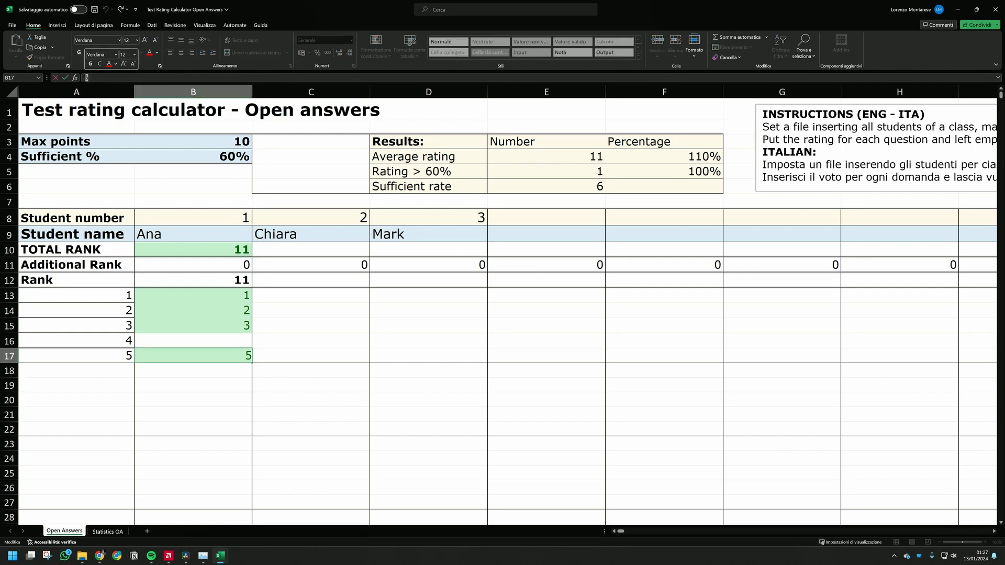
type("2")
left_click(347, 352)
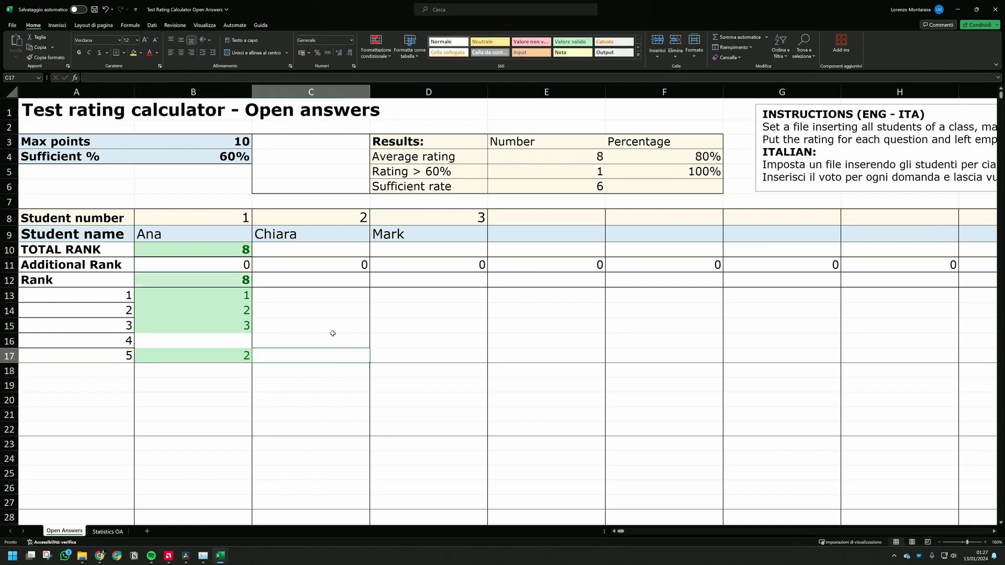
Enter a rating of 1 for student 2 on all five questions, in cells C13 to C17
left_click(301, 296)
type("1")
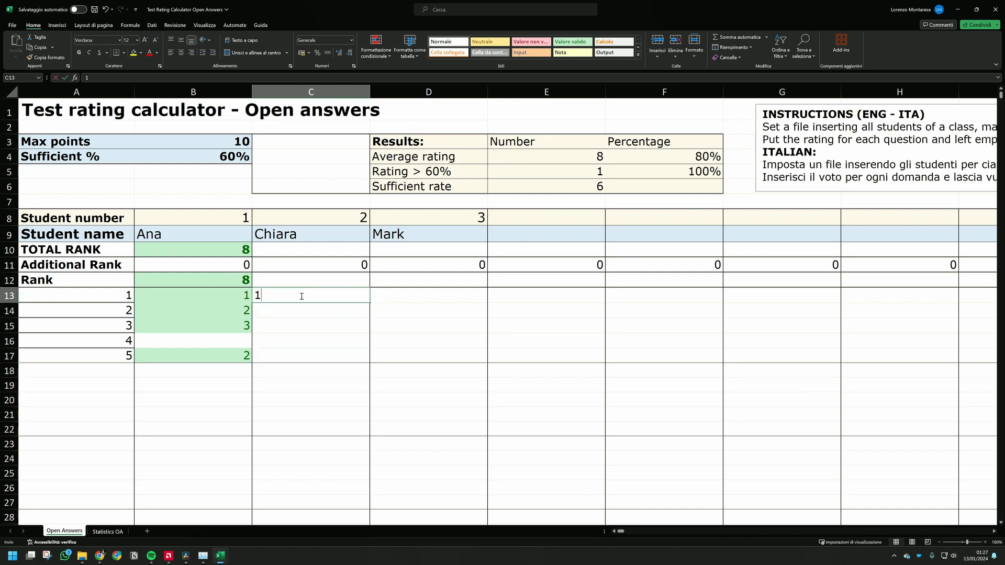
key("Return")
type("1")
key("Return")
type("1")
key("Return")
type("1")
key("Return")
type("1")
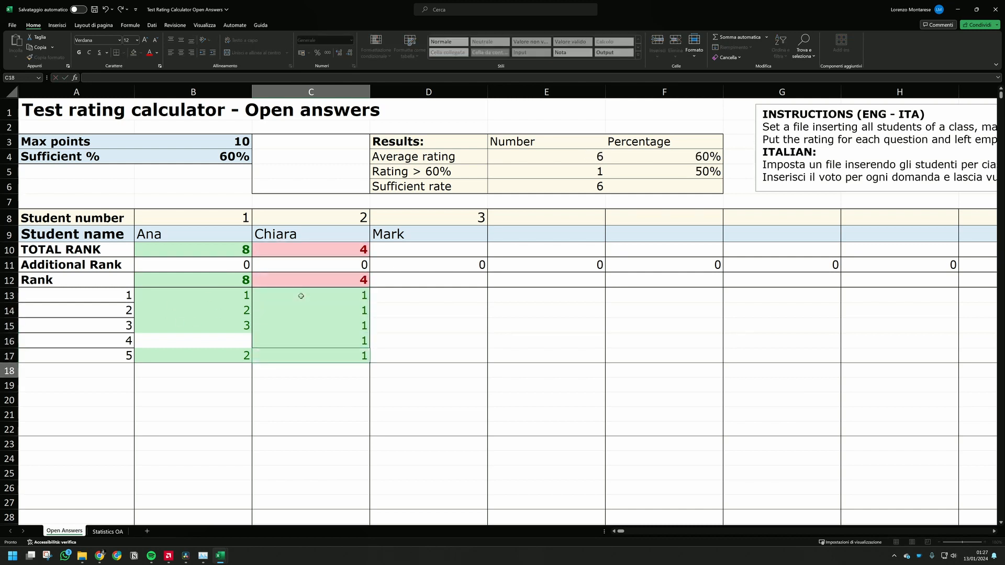
key("Return")
Enter student 3's ratings as 1, 2, 3 and 1 for questions 1, 2, 4 and 5, leaving question 3 empty
left_click(439, 295)
type("1")
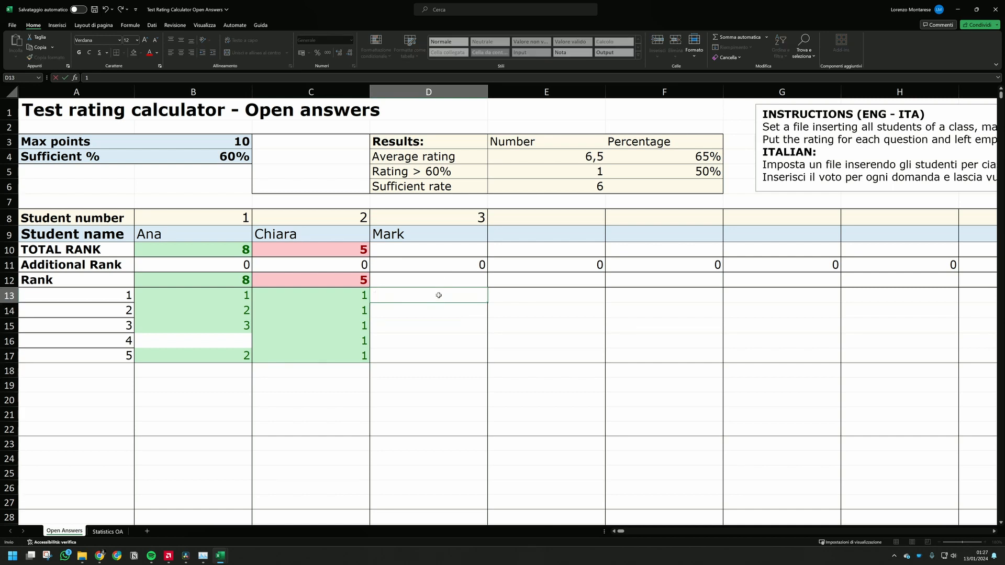
key("Return")
type("2")
key("Return")
key("Return")
type("3")
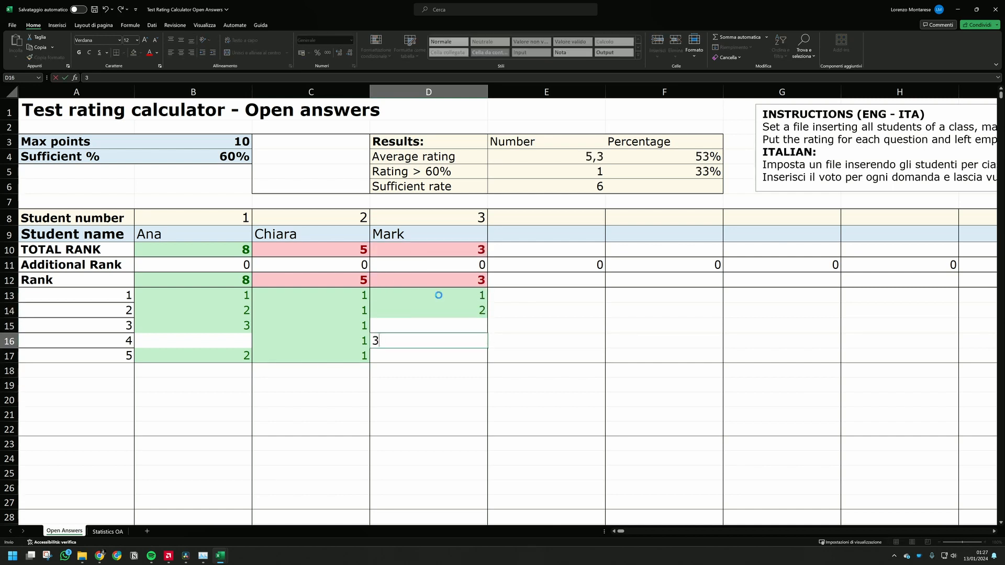
key("Return")
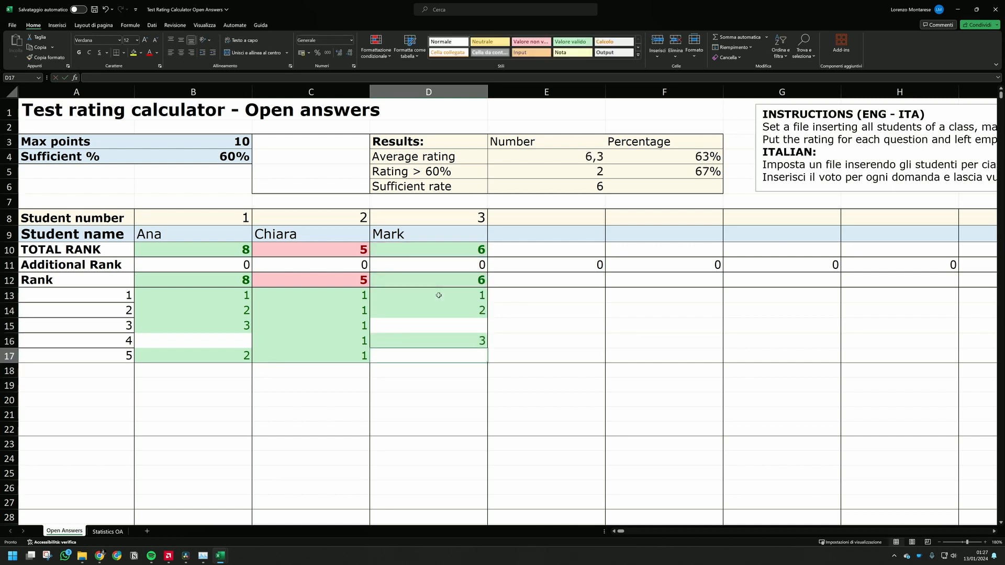
type("1")
key("Return")
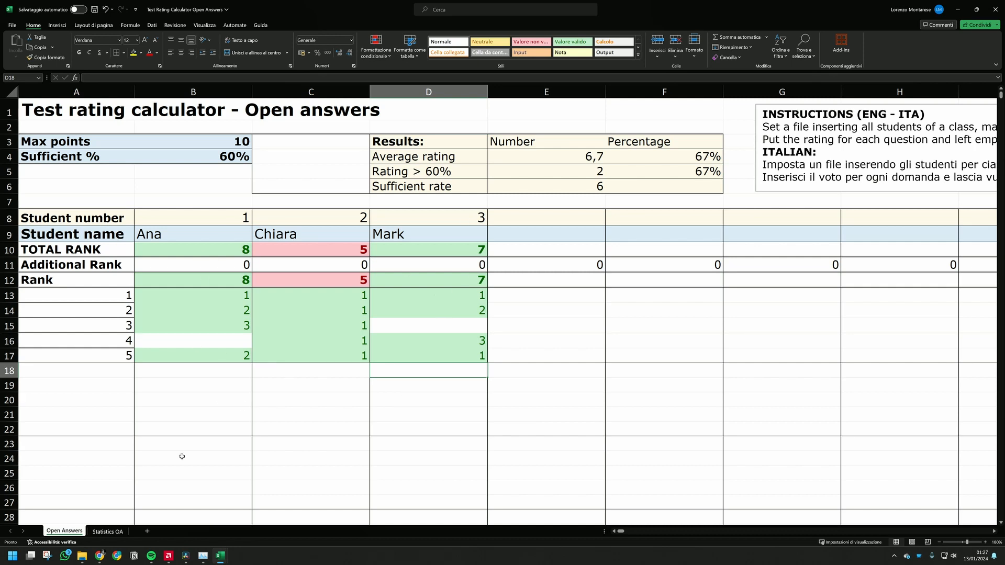
Review the rating distribution chart on the Statistics OA sheet and return to the Open Answers sheet
left_click(108, 531)
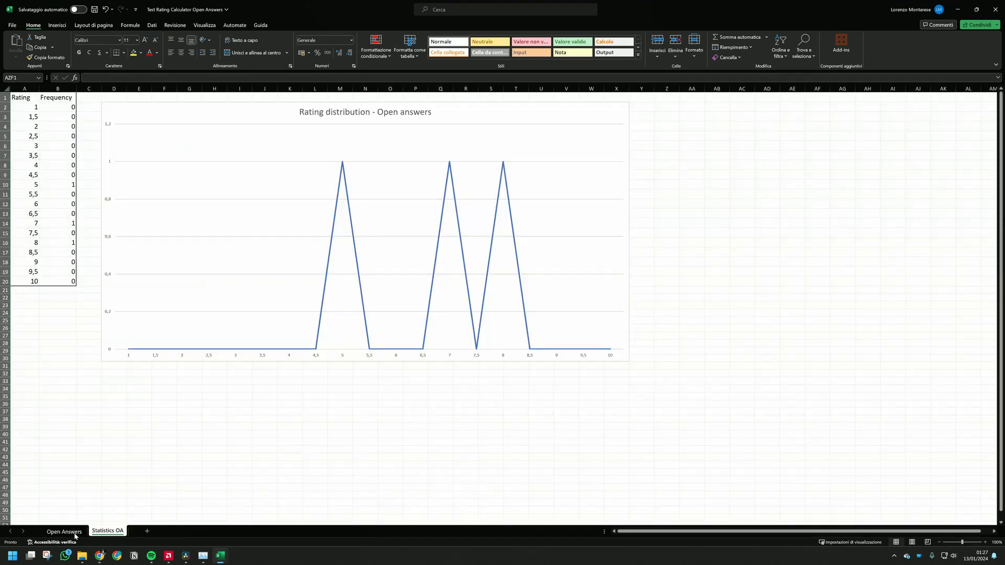
left_click(64, 532)
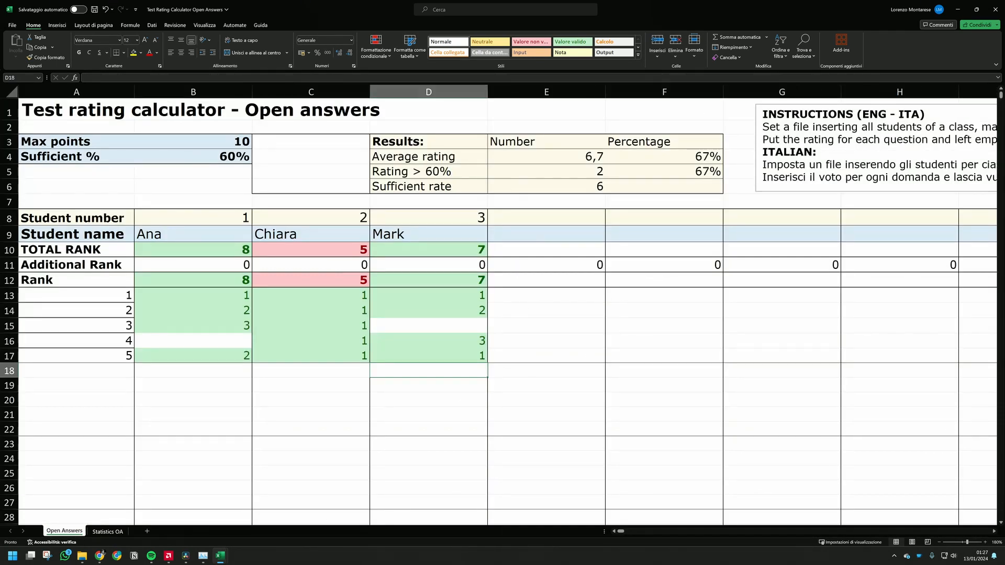
Switch to the Multiple Valuation Average workbook and enter a rating of 5 in each of cells B13 to B15
mouse_move(222, 559)
left_click(303, 518)
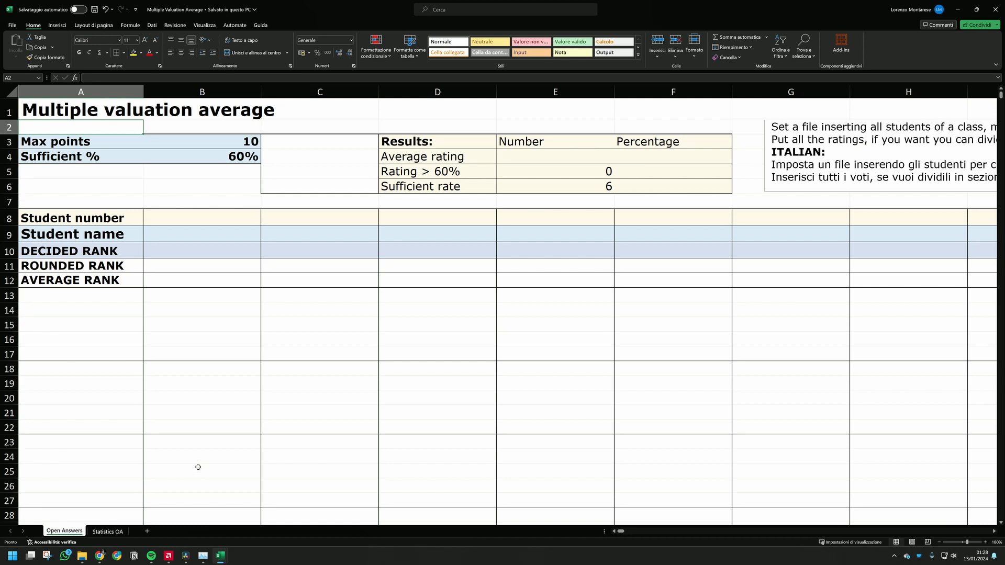
left_click(172, 302)
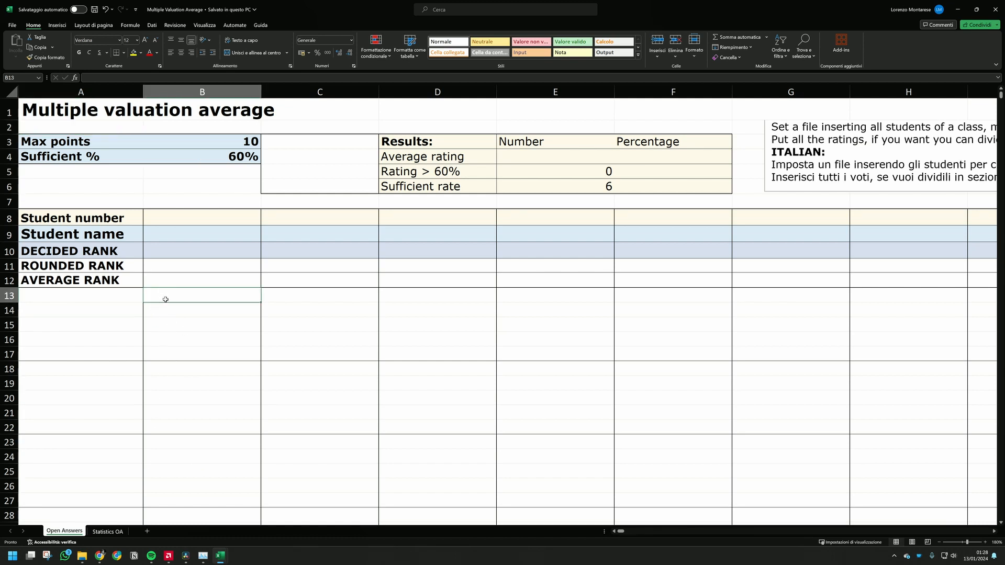
type("5")
key("Return")
type("5")
key("Return")
type("5")
key("Return")
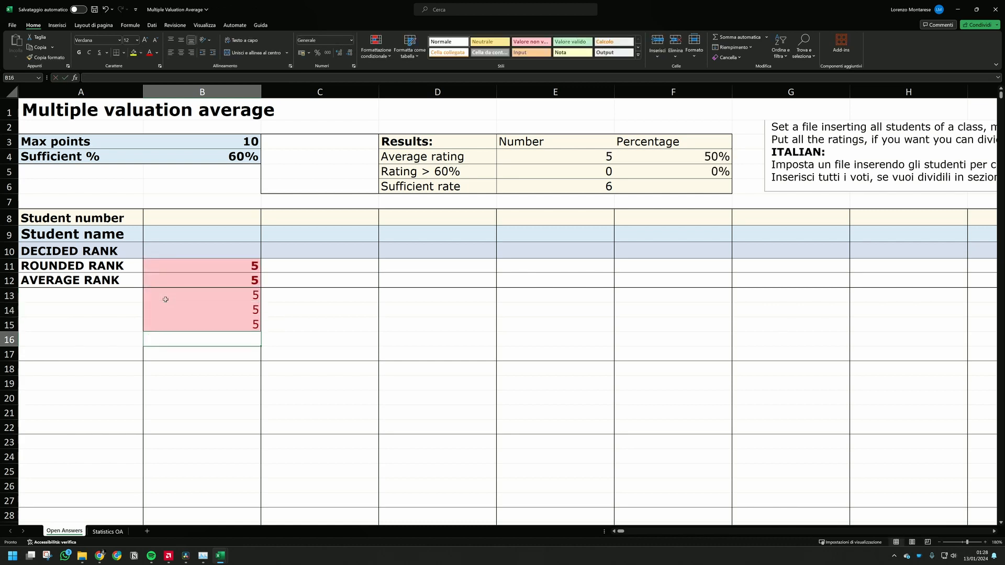
Clear the ratings in cells B14 and B15, and enter 5 again in B14 only
left_click_drag(179, 306, 186, 329)
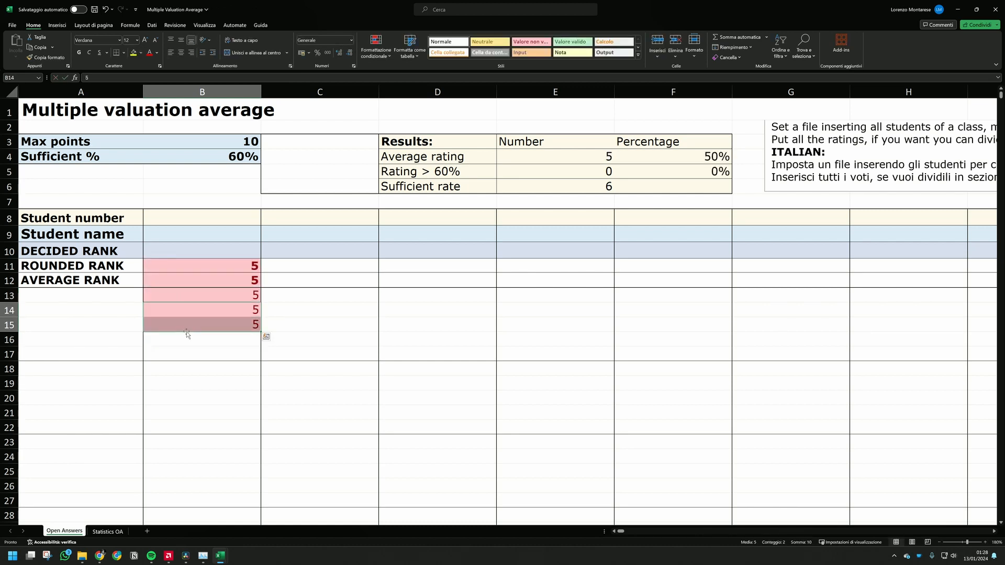
key("Delete")
left_click(212, 356)
left_click(217, 369)
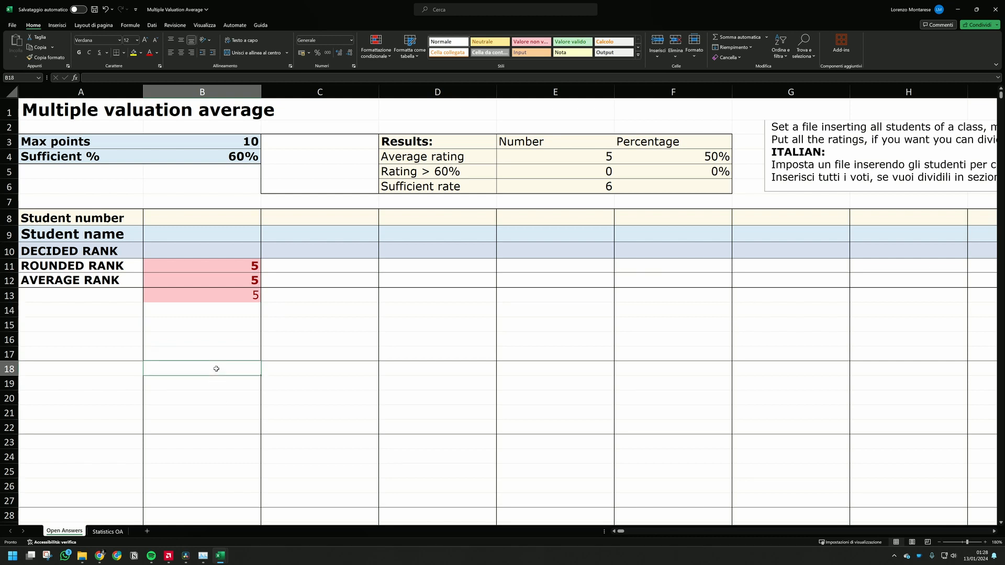
key("Up")
key("Up")
key("Up")
key("Up")
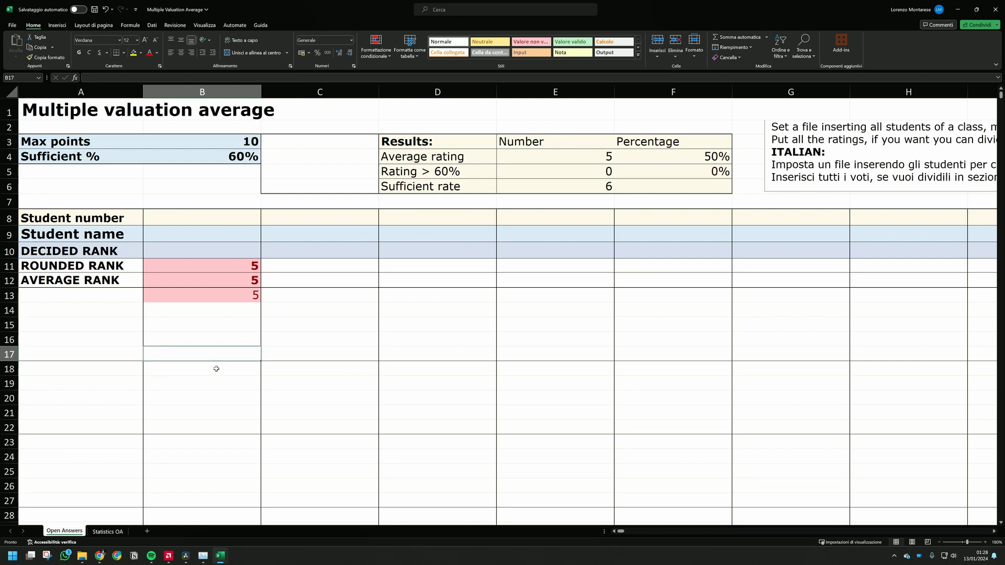
type("5")
key("Return")
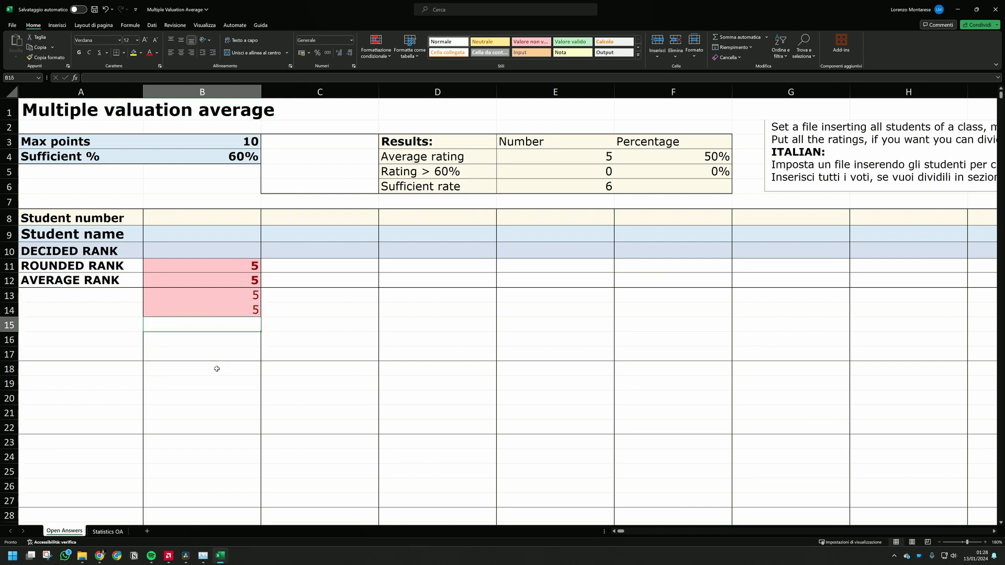
Enter a rating of 6 in cell B18, at the start of the second rating section
left_click(216, 369)
type("1")
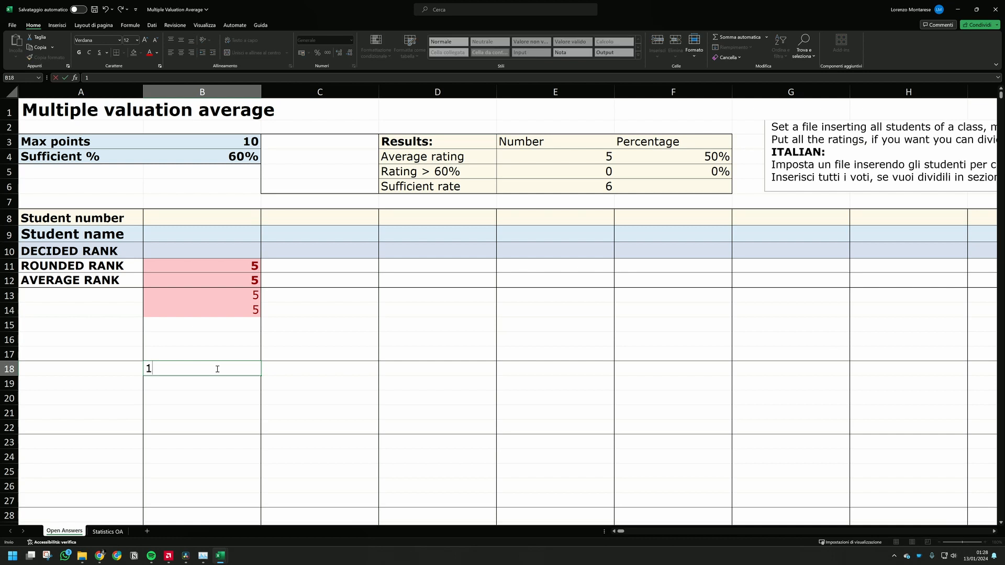
key("Return")
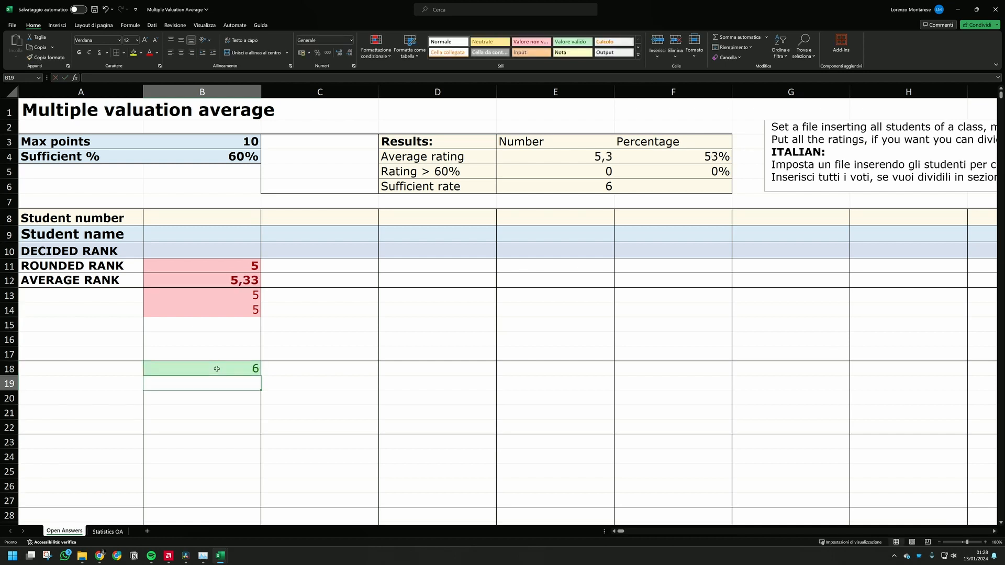
Enter the first student's name in cell B9 and capitalize its initial letter
left_click(167, 235)
type("ana")
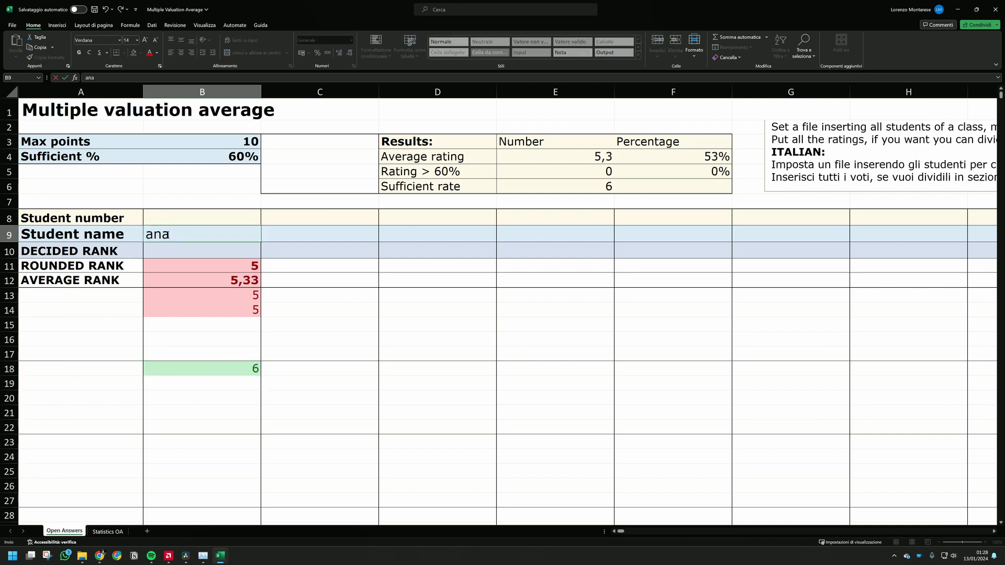
left_click(295, 306)
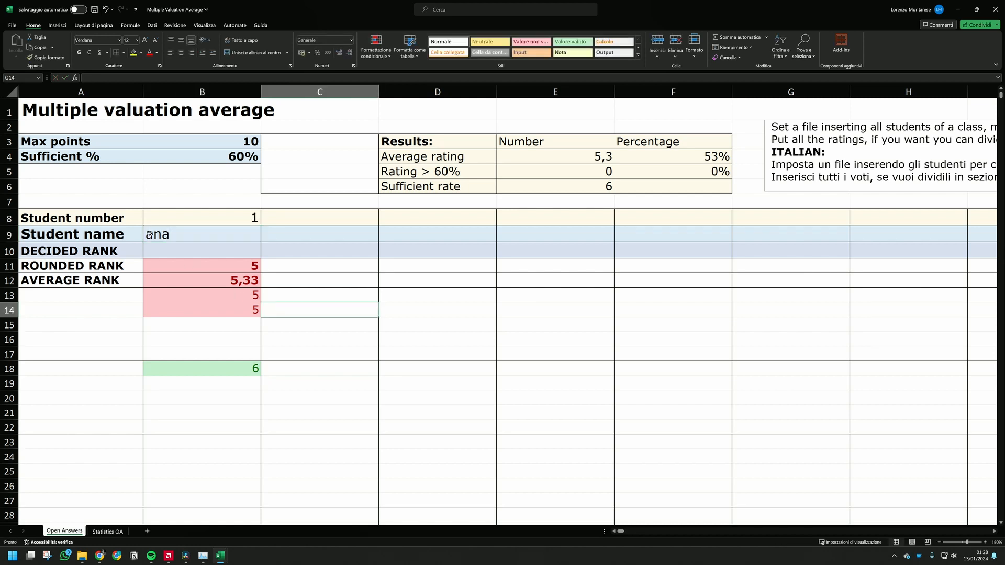
double_click(149, 234)
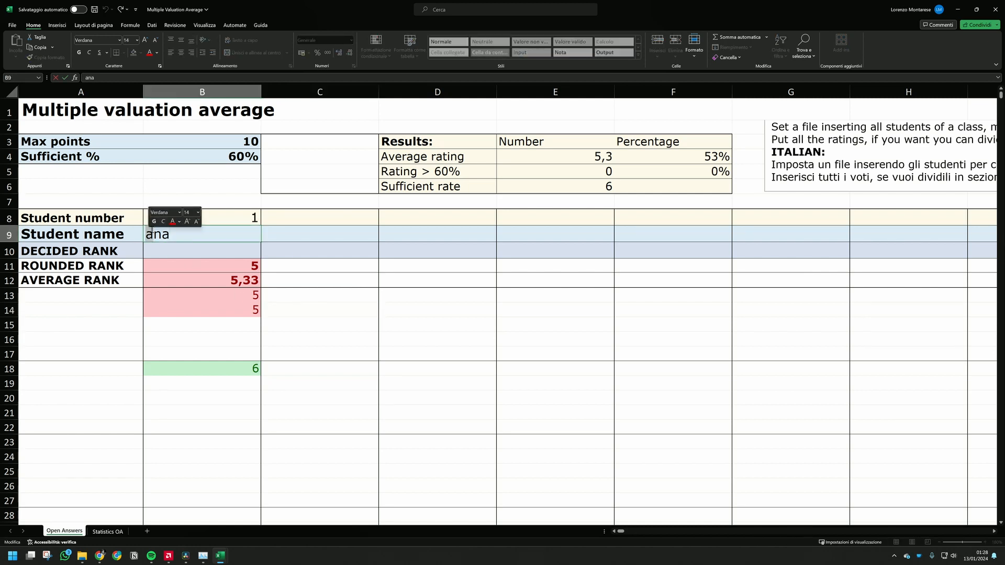
type("A")
left_click(299, 359)
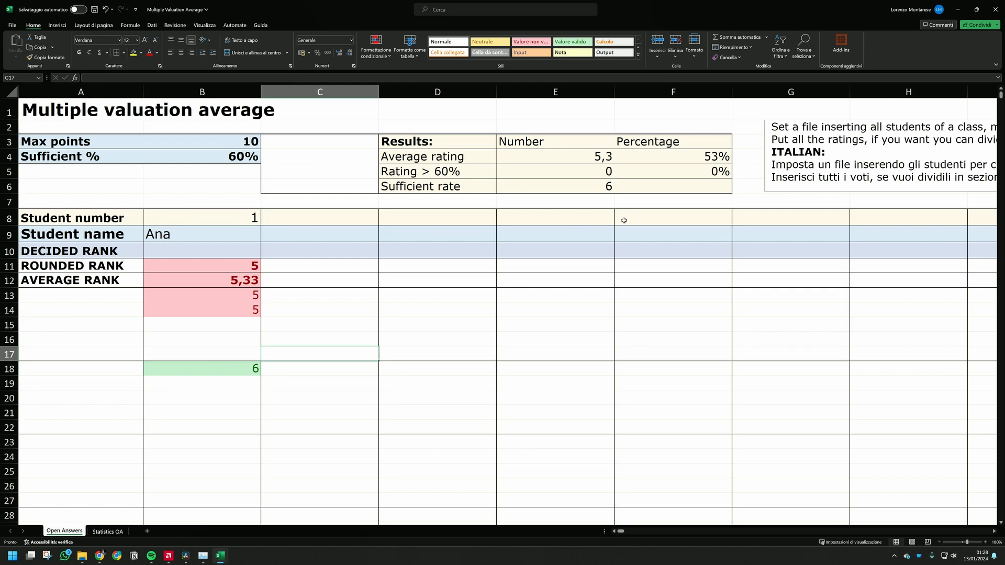
Enter a rating of 7 in cell B23, at the start of the third rating section
left_click(205, 443)
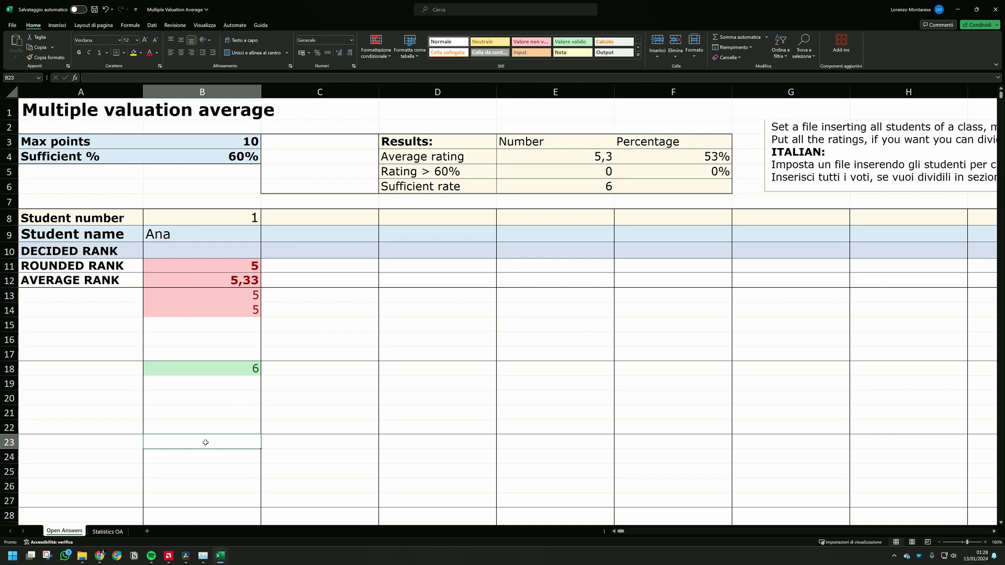
type("7")
key("Return")
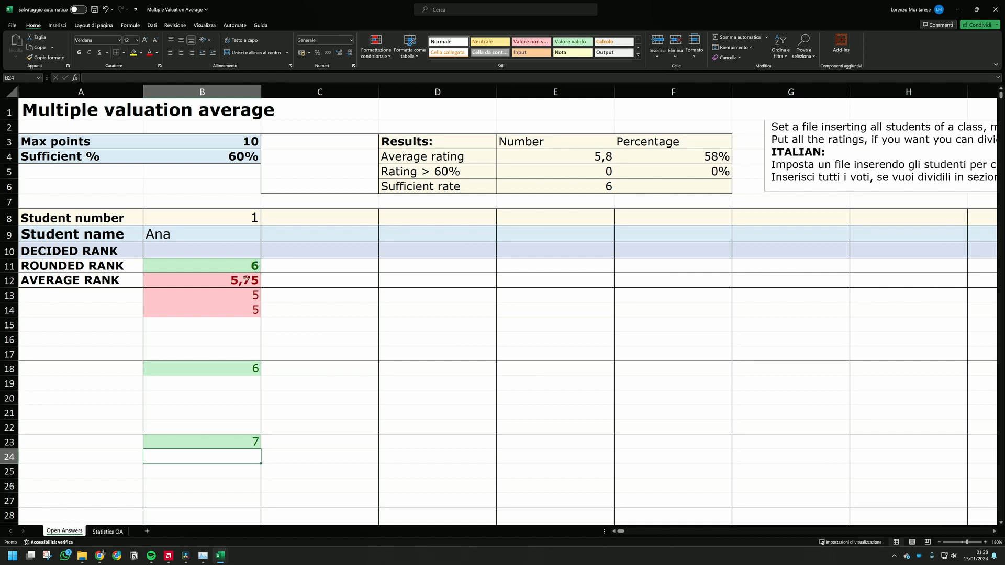
Set student 1's Decided Rank in cell B10 to 6, and raise it to 7
left_click(208, 252)
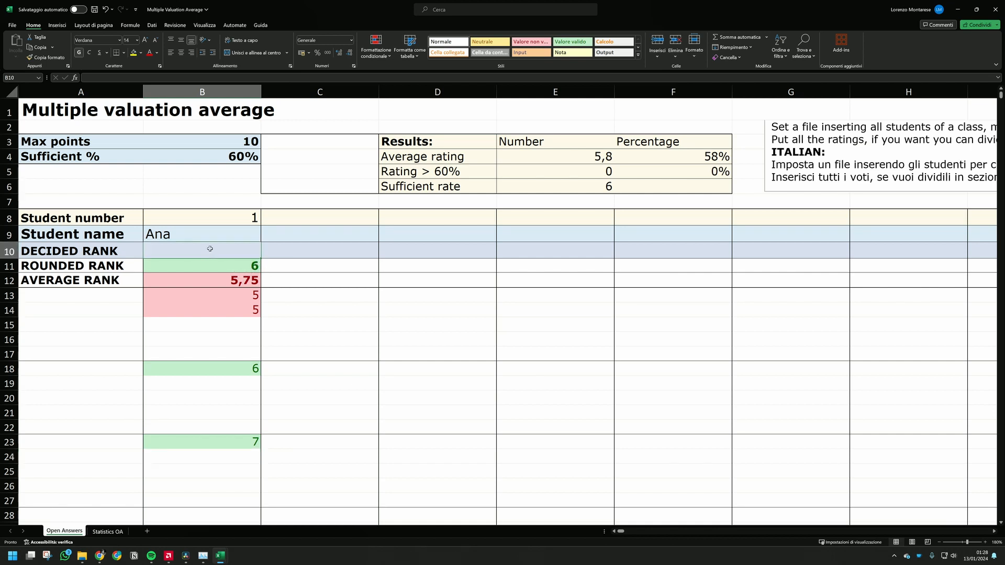
type("6")
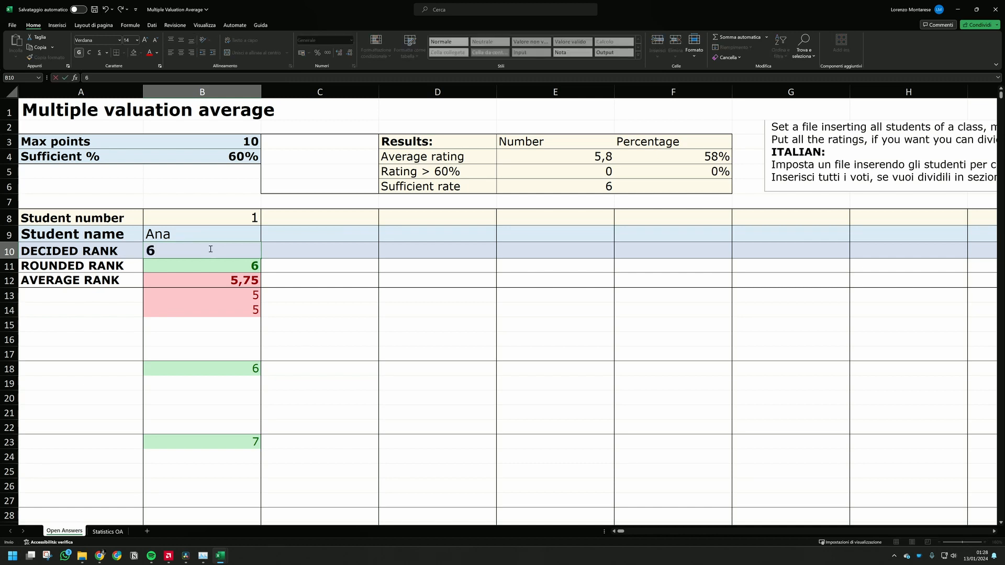
key("ctrl+Return")
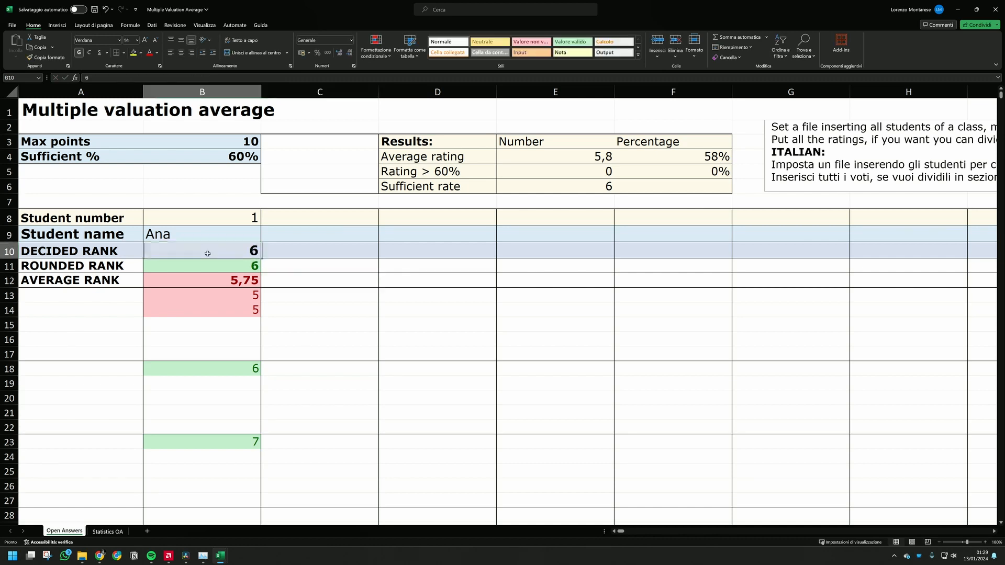
double_click(87, 77)
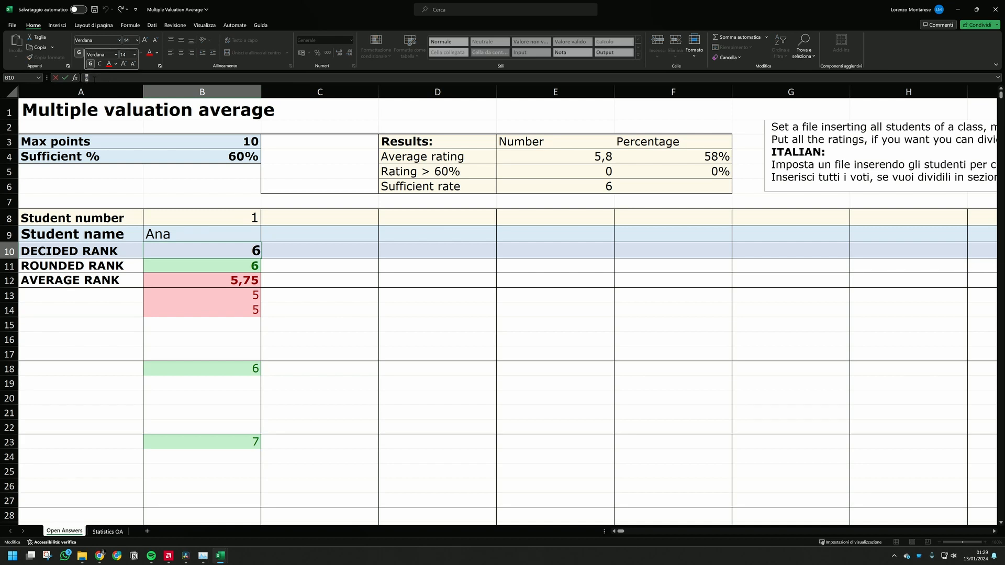
type("8")
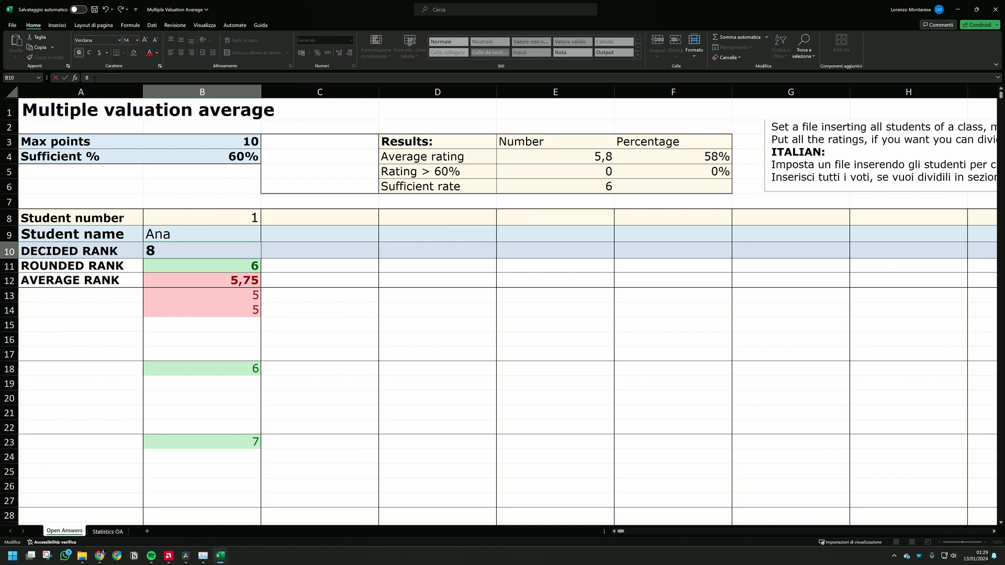
double_click(94, 78)
type("7")
left_click(313, 306)
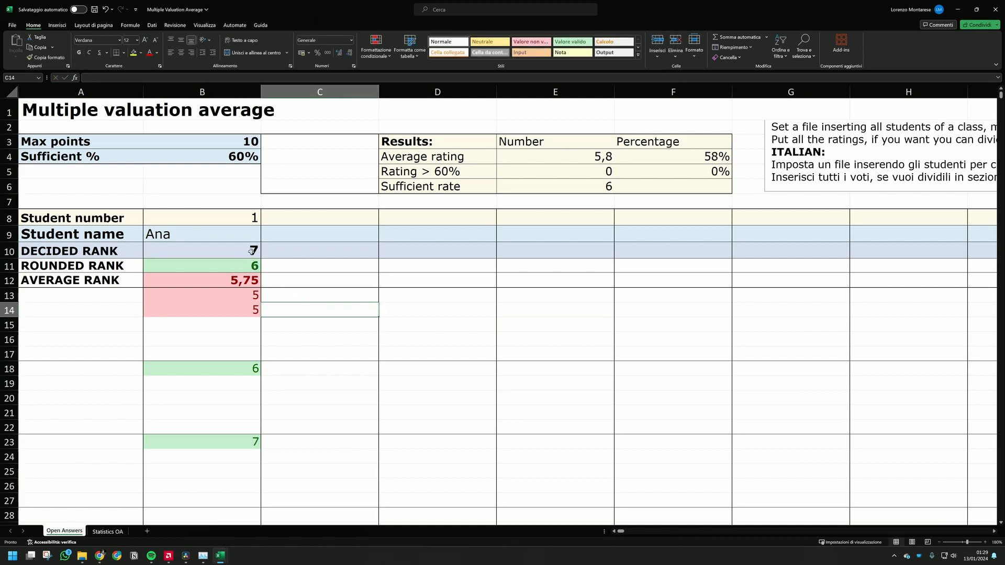
left_click(251, 251)
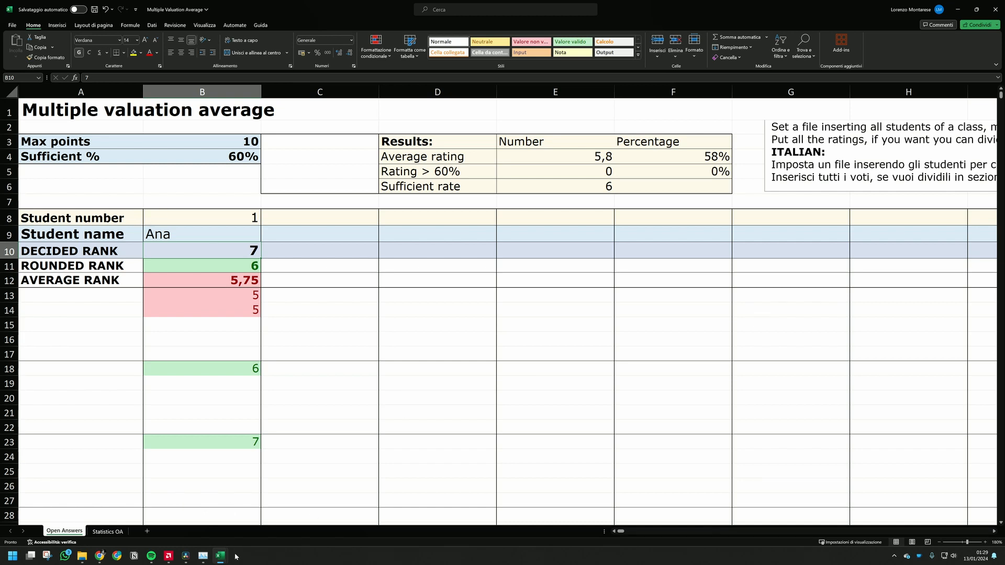
Switch back to the Test Rating Calculator TrueFalseMultichoice workbook to view its True False sheet
mouse_move(225, 559)
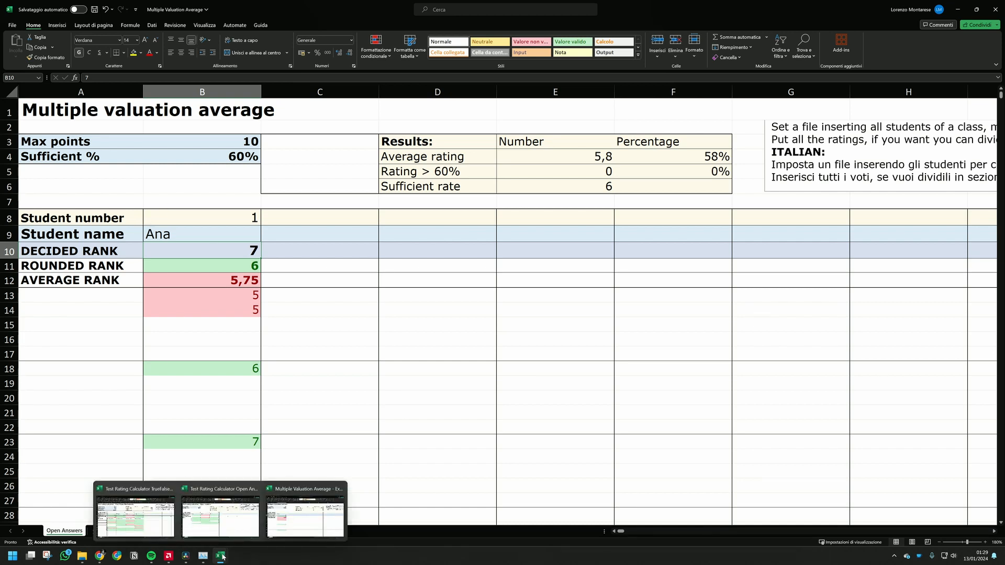
left_click(135, 515)
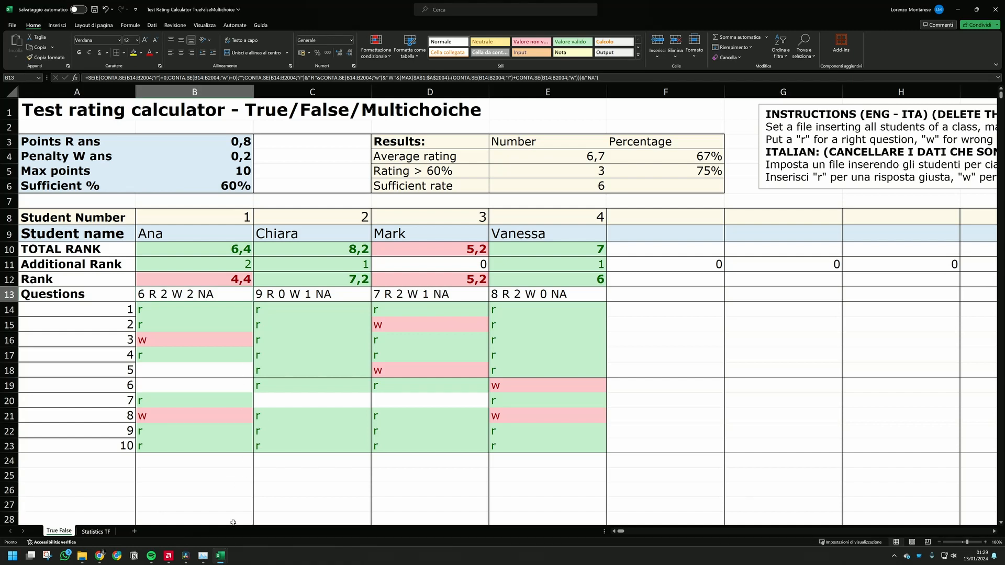
mouse_move(221, 561)
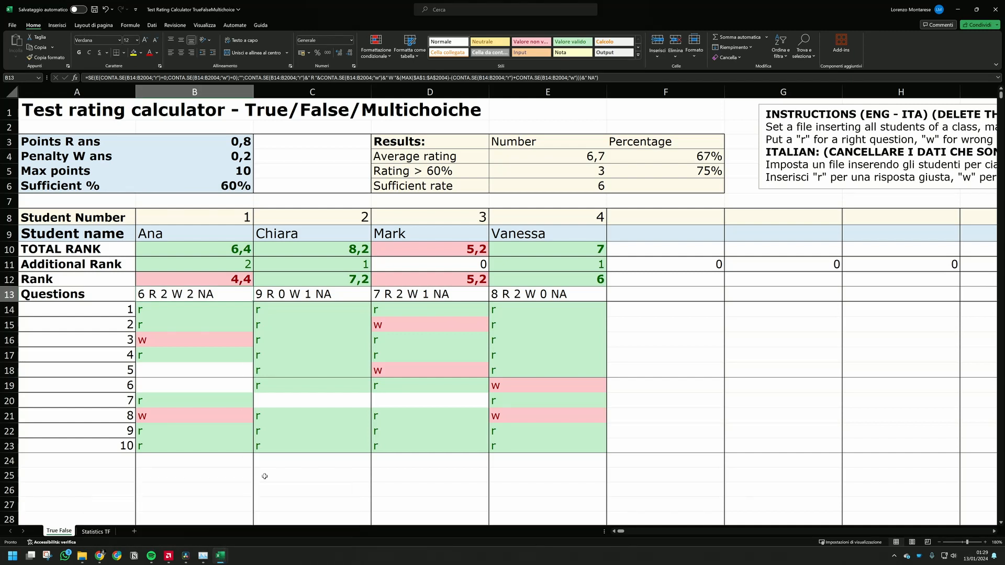